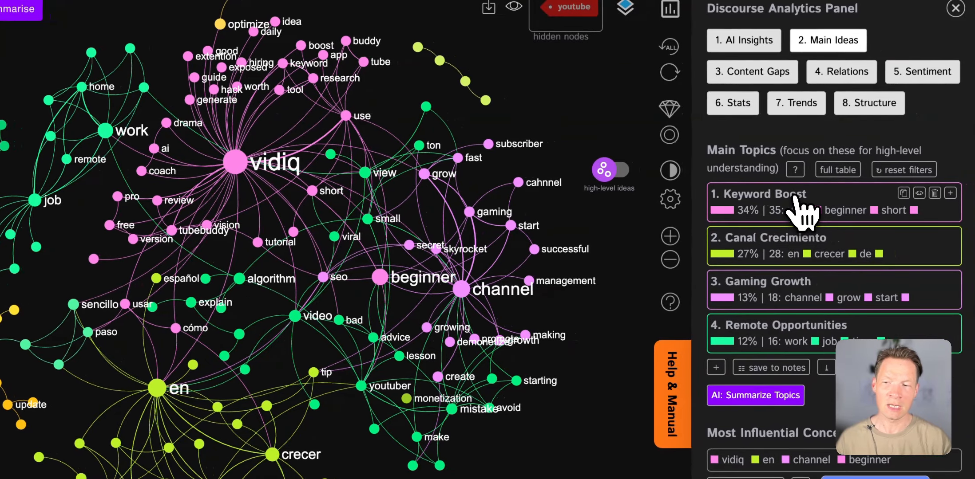
# Isolate the Keyword Boost topic in the graph to view its concepts, and remove the topic filter again.
pyautogui.click(795, 198)
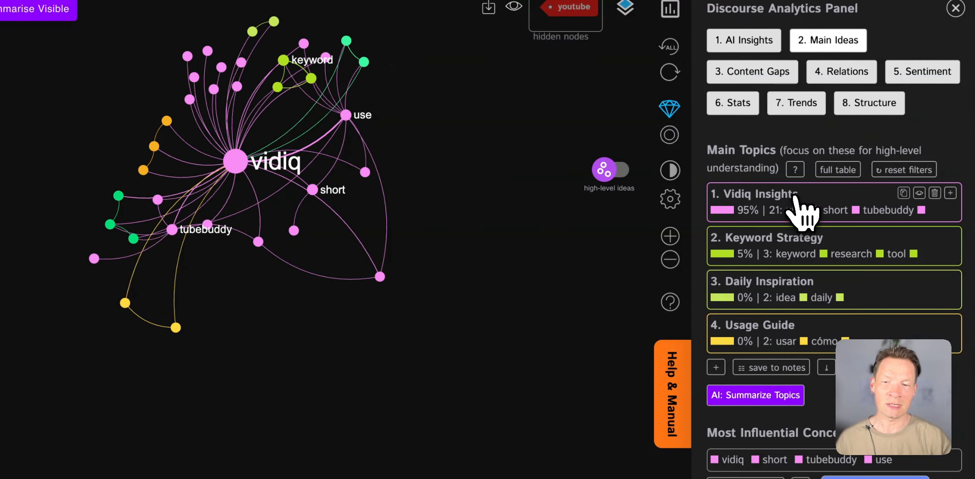
pyautogui.click(768, 204)
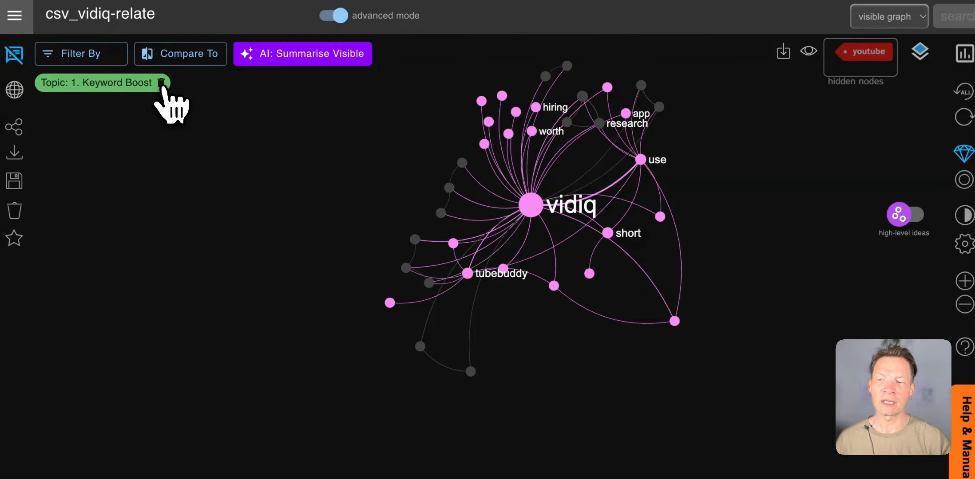
pyautogui.click(161, 83)
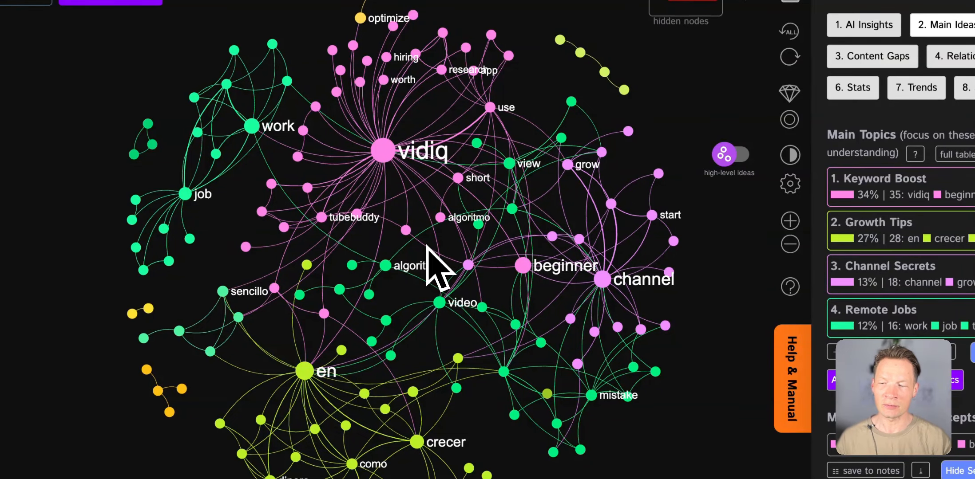
pyautogui.moveTo(418, 279); pyautogui.dragTo(376, 278)
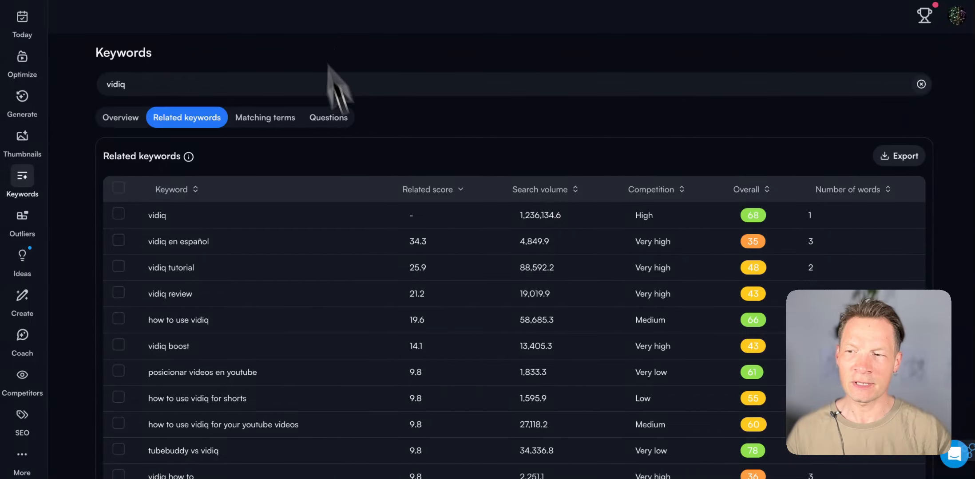
# Switch to vidIQ and look through the related keywords listed for vidiq with their search volume and competition.
pyautogui.scroll(-3, 252, 306)
pyautogui.scroll(3, 246, 324)
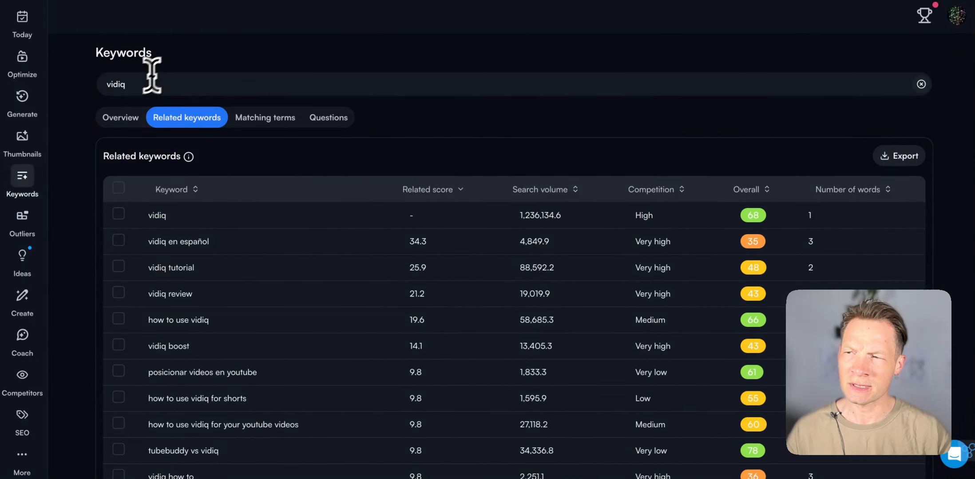
pyautogui.click(132, 89)
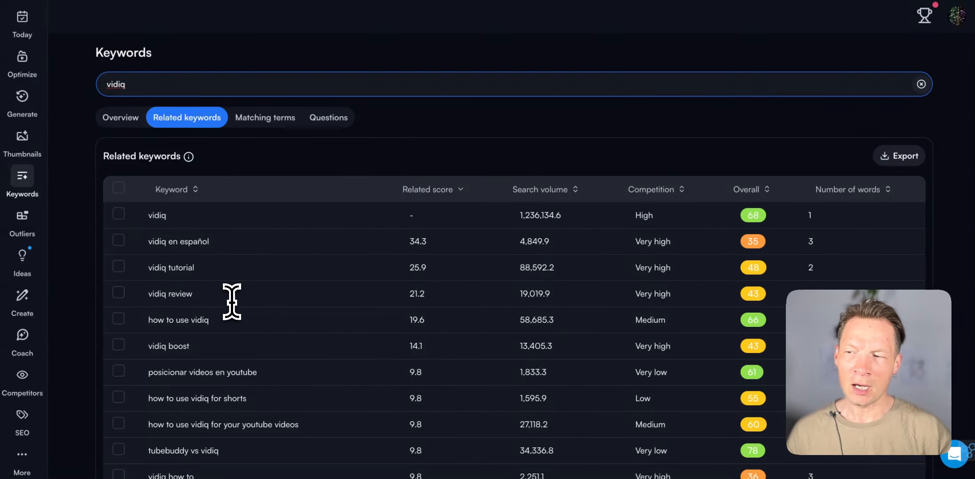
pyautogui.scroll(-5, 232, 302)
pyautogui.scroll(5, 231, 306)
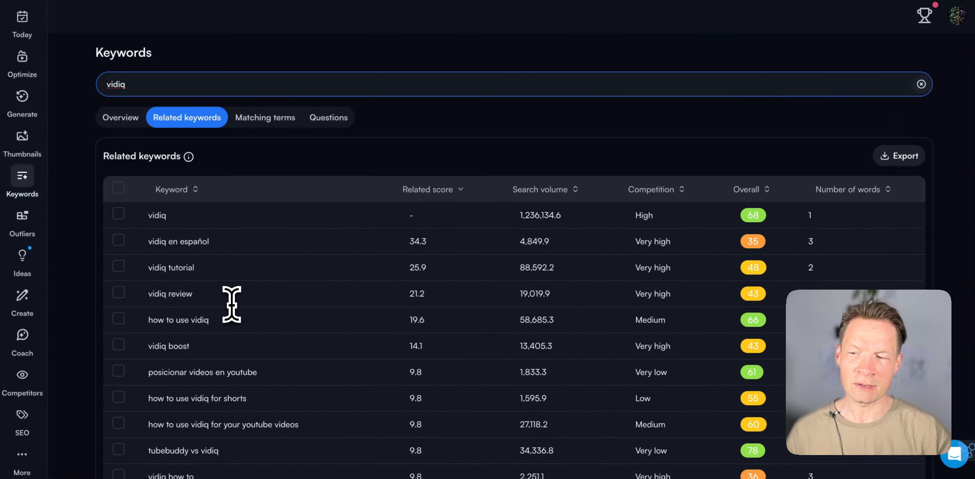
pyautogui.scroll(-15, 223, 338)
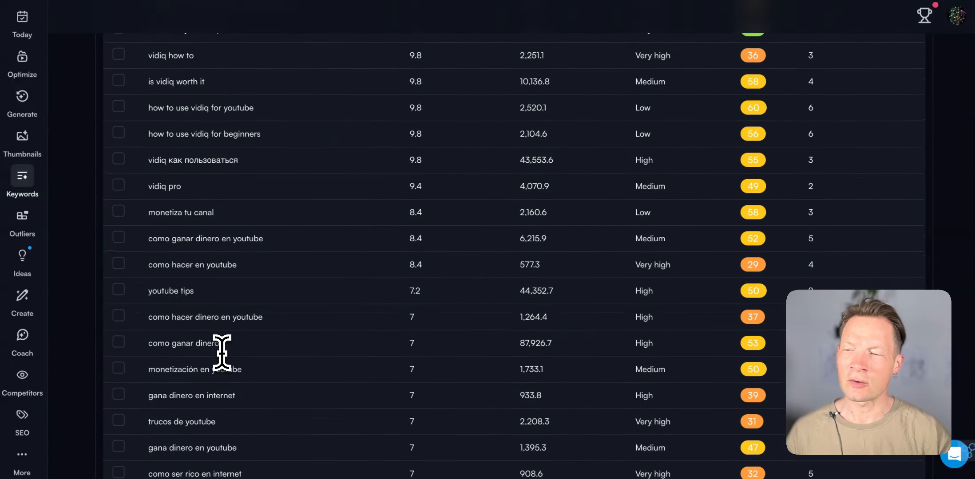
pyautogui.scroll(-10, 222, 352)
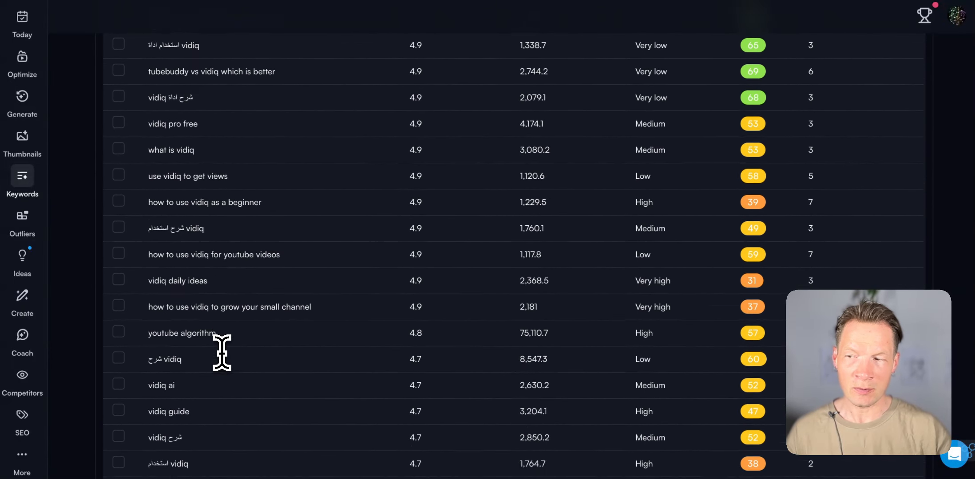
pyautogui.scroll(20, 222, 353)
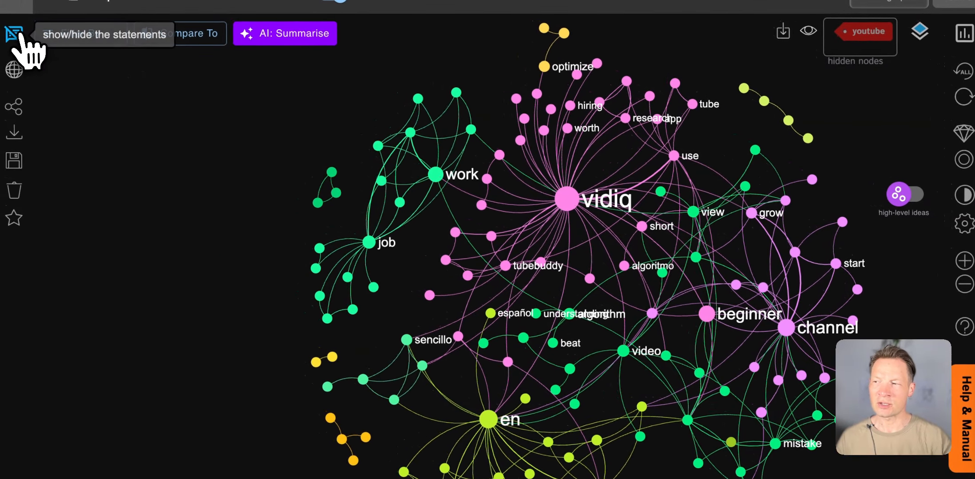
# Show the graph's statements in InfraNodus, read through their search and competition tags, and close the list.
pyautogui.click(14, 34)
pyautogui.scroll(-5, 196, 320)
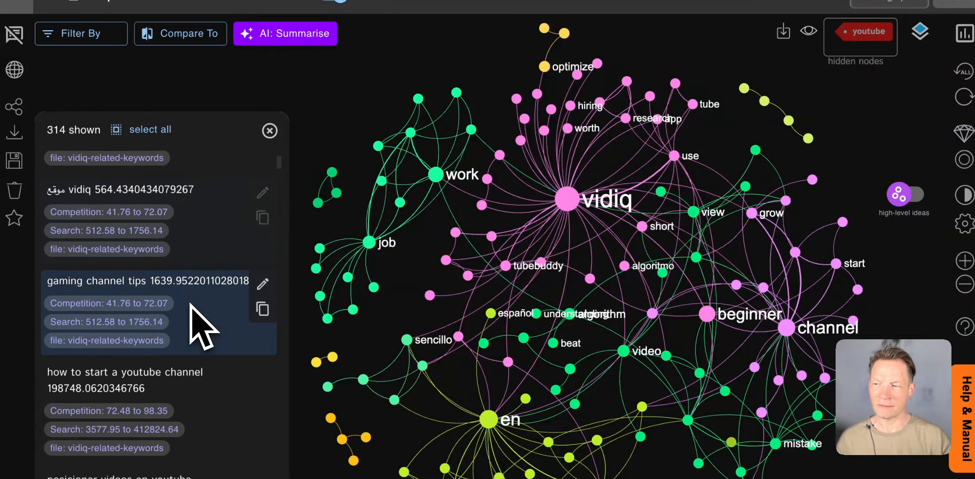
pyautogui.scroll(-10, 151, 279)
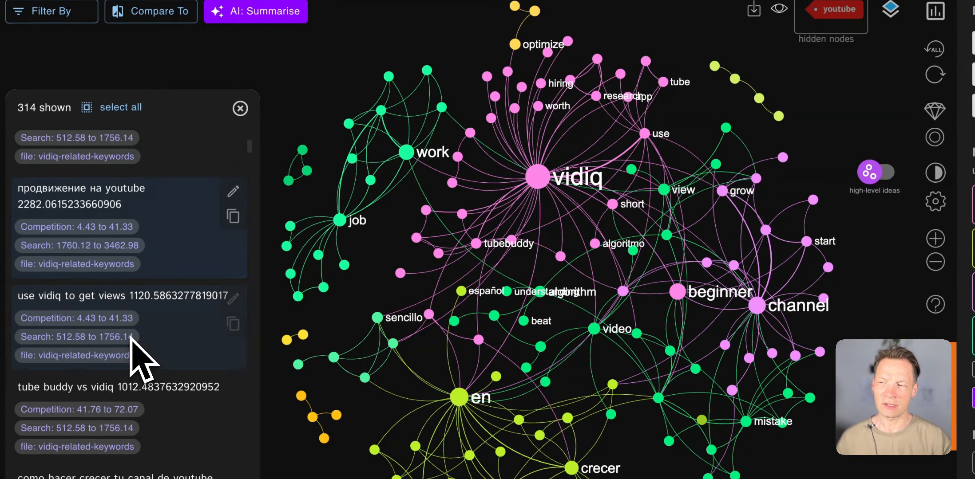
pyautogui.scroll(5, 157, 257)
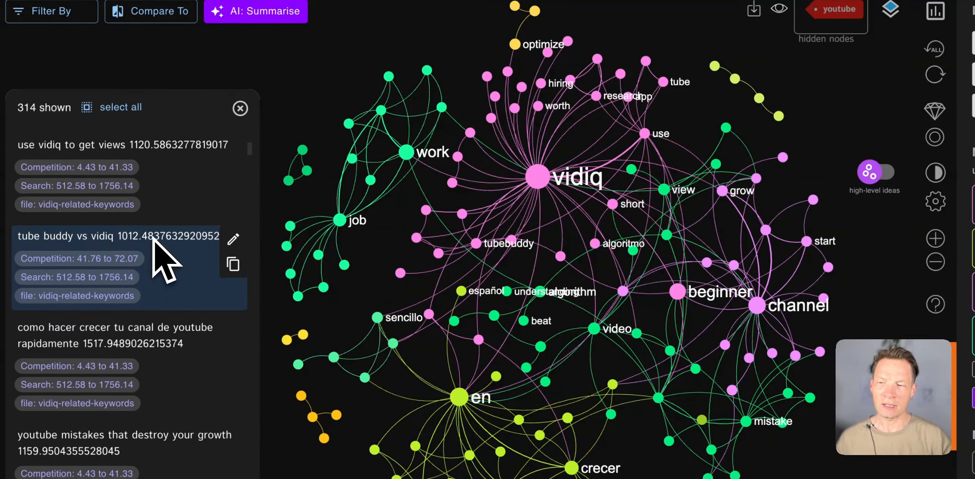
pyautogui.click(240, 108)
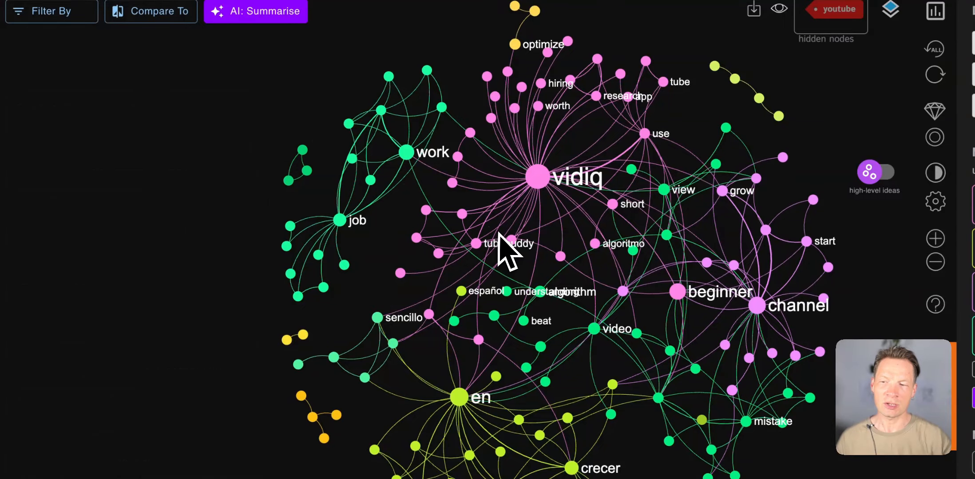
# Select the vidiq node and hide it from the graph.
pyautogui.moveTo(507, 243); pyautogui.dragTo(477, 236)
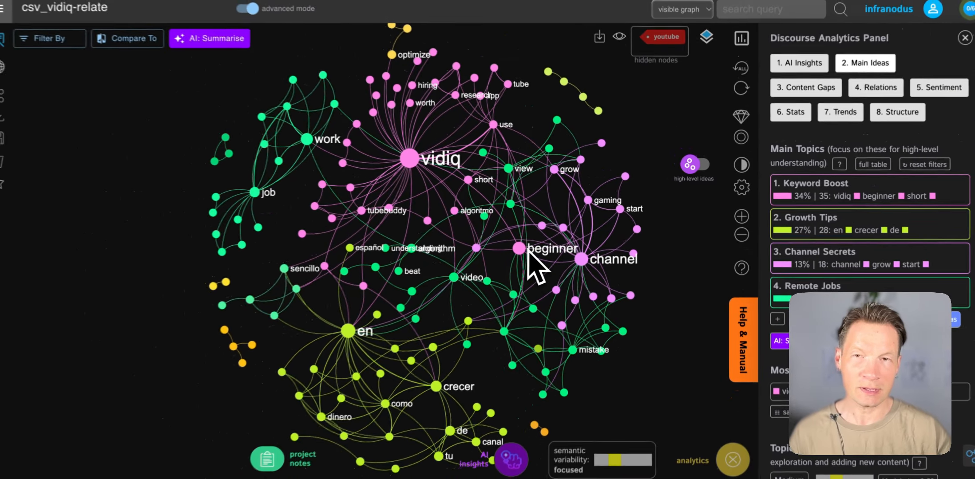
pyautogui.click(421, 159)
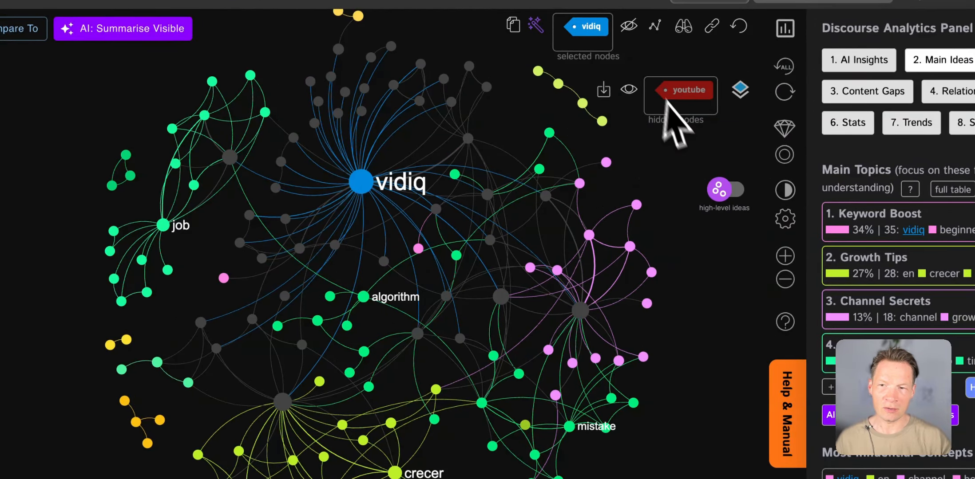
pyautogui.click(638, 40)
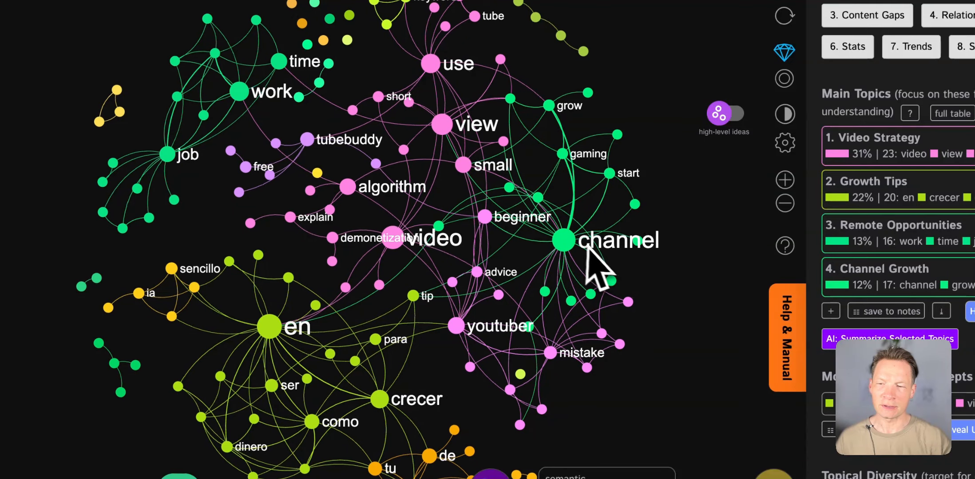
# Examine the connections of the channel, small, algorithm and en nodes in the recalculated graph.
pyautogui.click(563, 241)
pyautogui.click(569, 242)
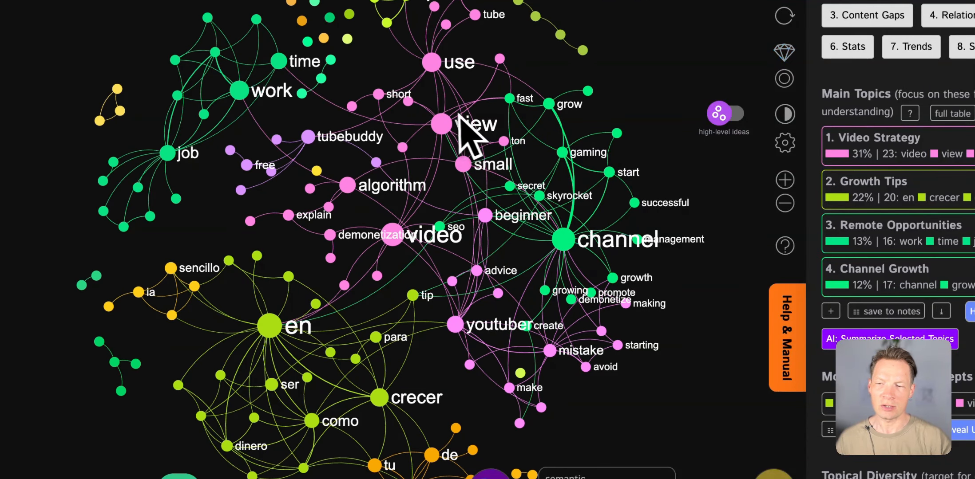
pyautogui.click(466, 172)
pyautogui.click(466, 172)
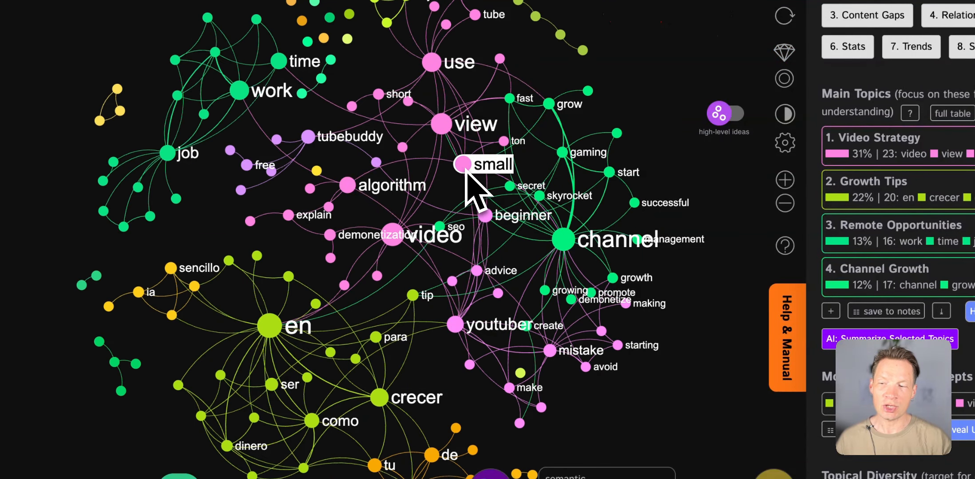
pyautogui.click(348, 186)
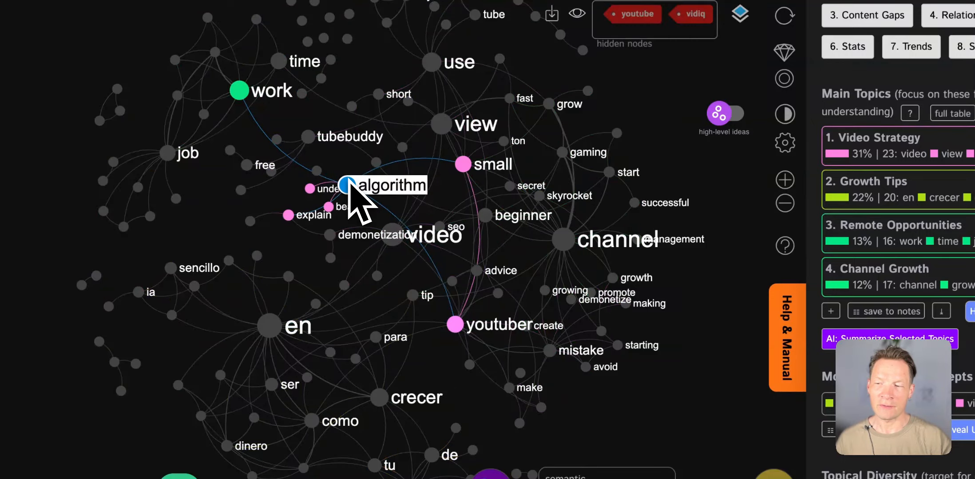
pyautogui.click(349, 185)
pyautogui.moveTo(312, 212); pyautogui.dragTo(352, 212)
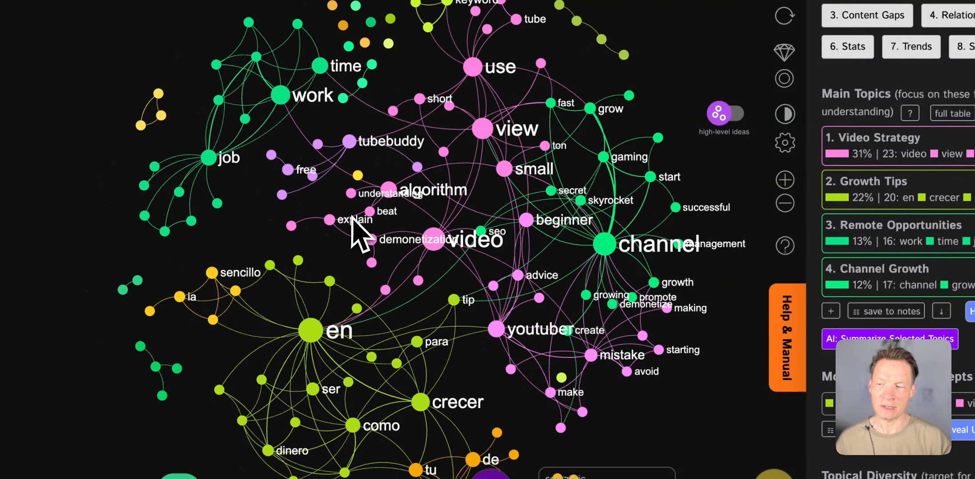
pyautogui.click(312, 324)
pyautogui.click(313, 324)
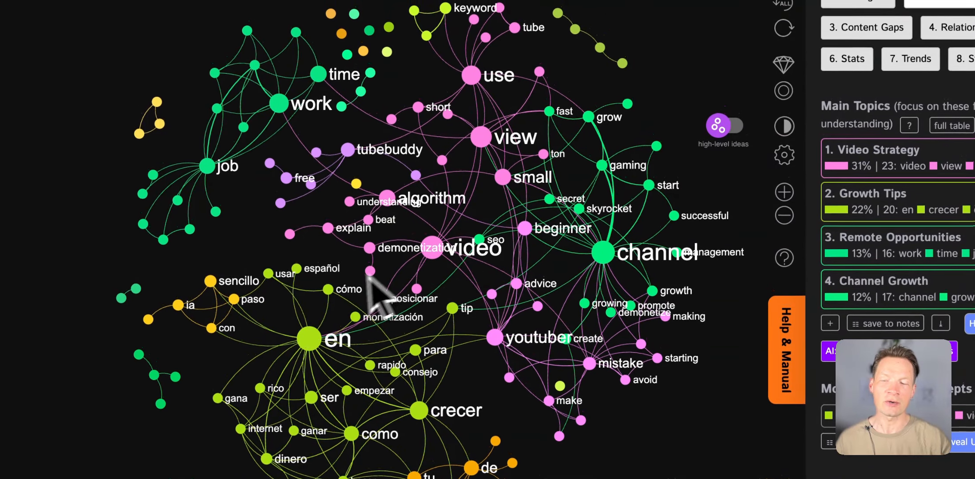
pyautogui.moveTo(343, 284); pyautogui.dragTo(298, 235)
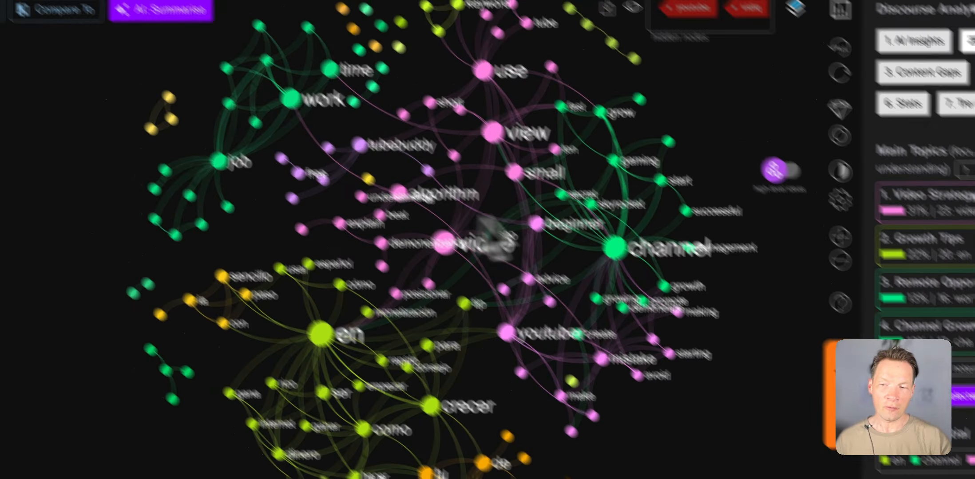
# Filter the graph by the tags Search: 3577.95 to 412824.64 and Competition: 4.43 to 41.33, recalculating the analytics.
pyautogui.moveTo(501, 144); pyautogui.dragTo(452, 185)
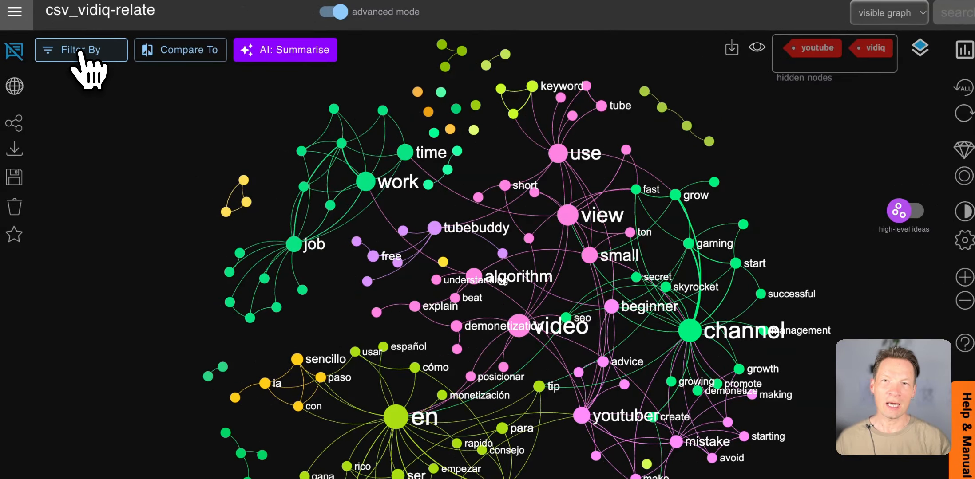
pyautogui.click(81, 51)
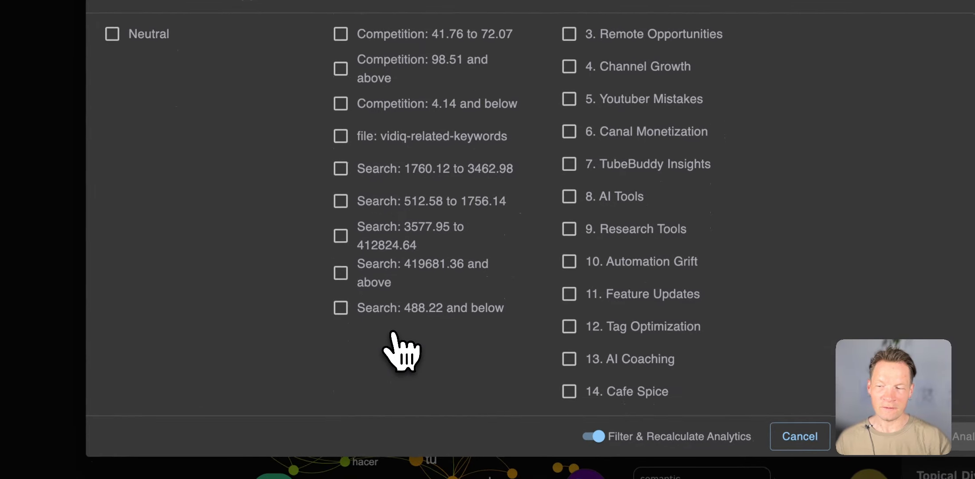
pyautogui.scroll(-8, 400, 349)
pyautogui.scroll(10, 387, 246)
pyautogui.scroll(-1, 388, 267)
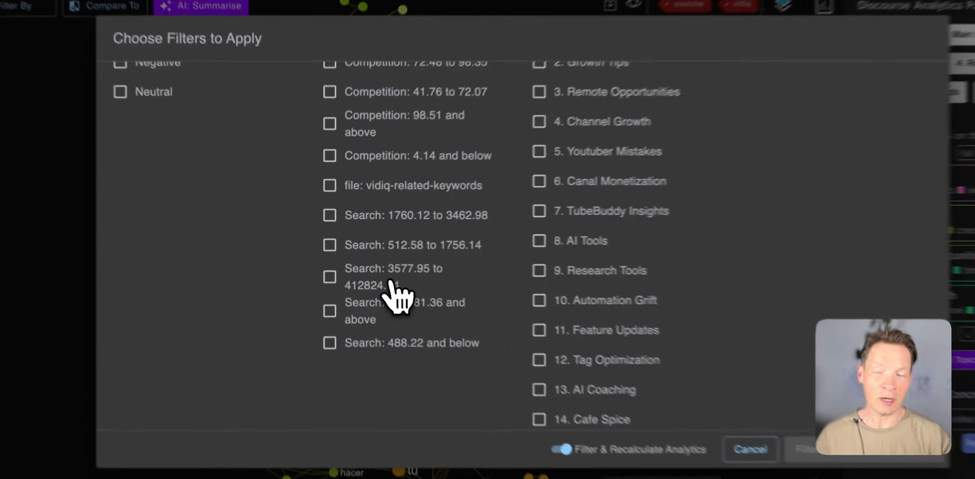
pyautogui.click(377, 274)
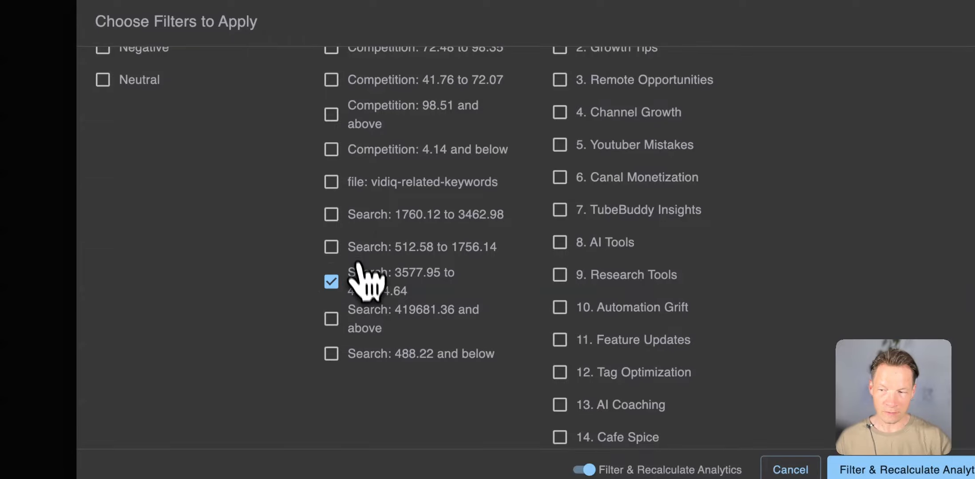
pyautogui.scroll(1, 379, 266)
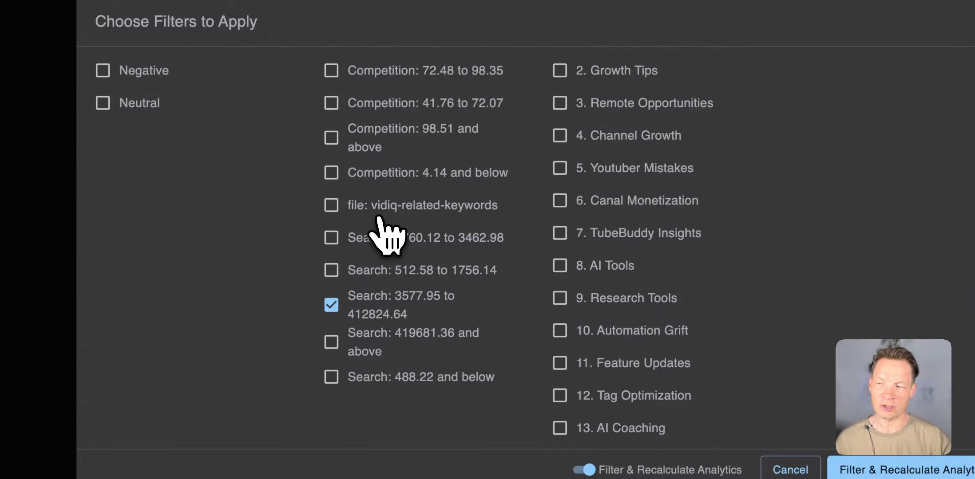
pyautogui.scroll(1, 388, 215)
pyautogui.scroll(2, 398, 230)
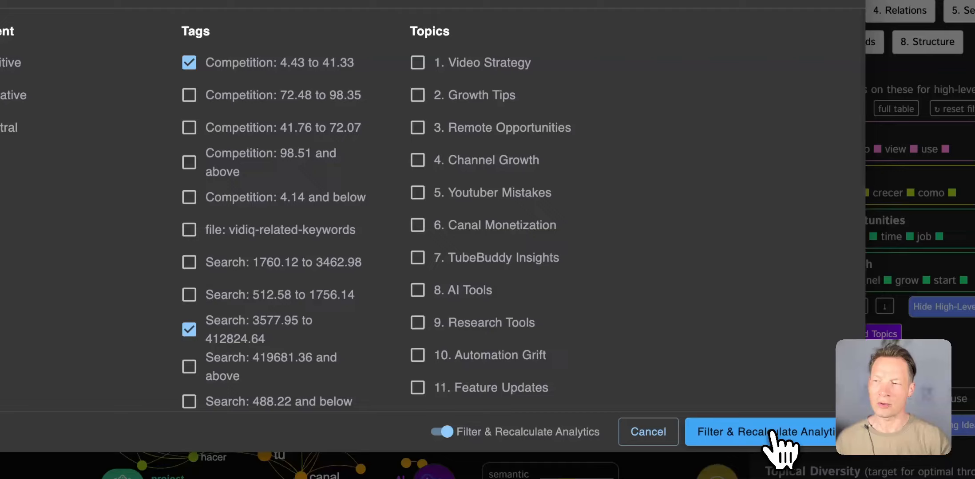
pyautogui.click(861, 469)
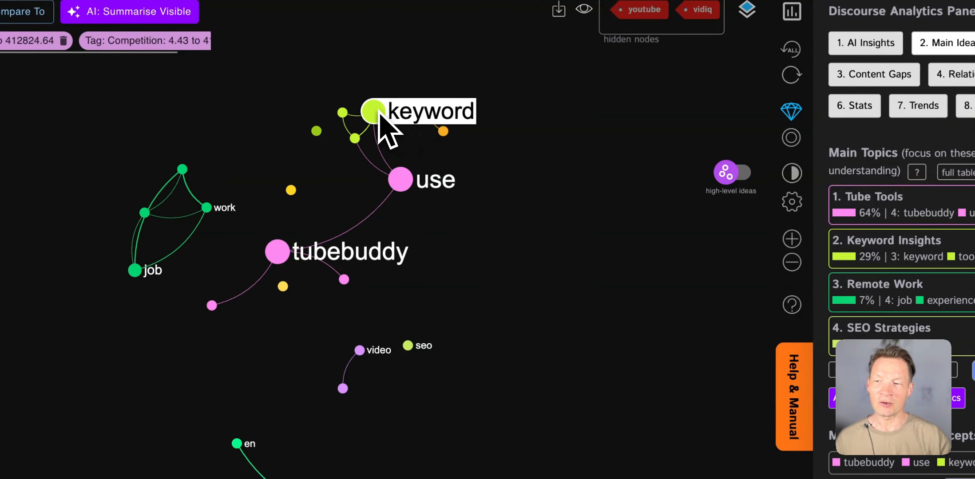
# Select the keyword, research and tool nodes, read the statements that contain them, and close the statement list.
pyautogui.click(375, 112)
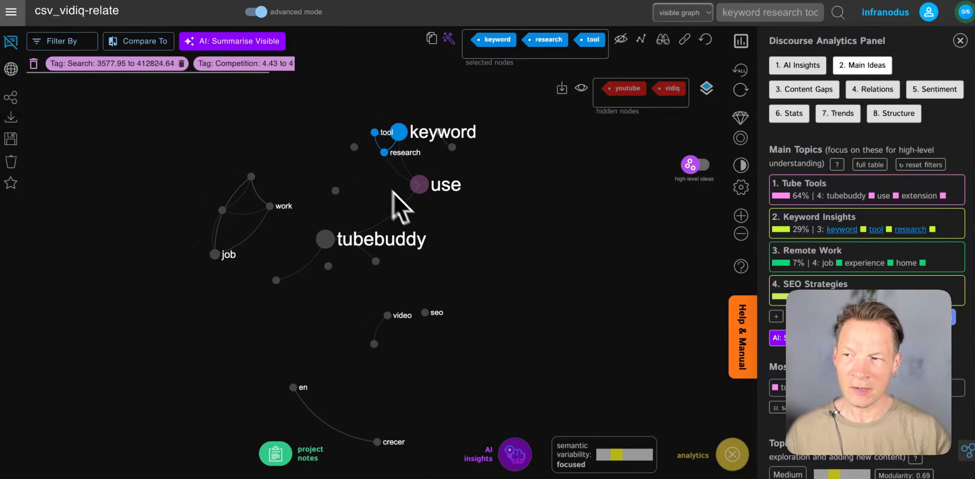
pyautogui.click(11, 41)
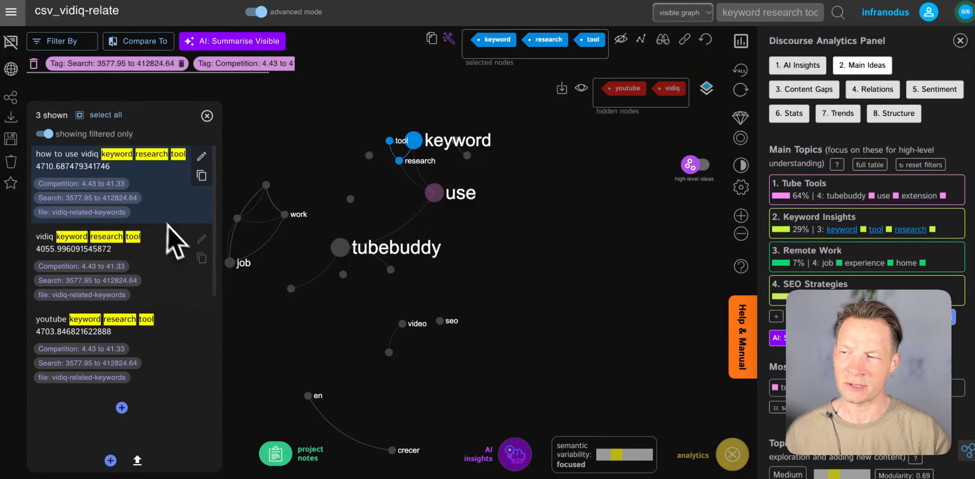
pyautogui.scroll(-1, 155, 266)
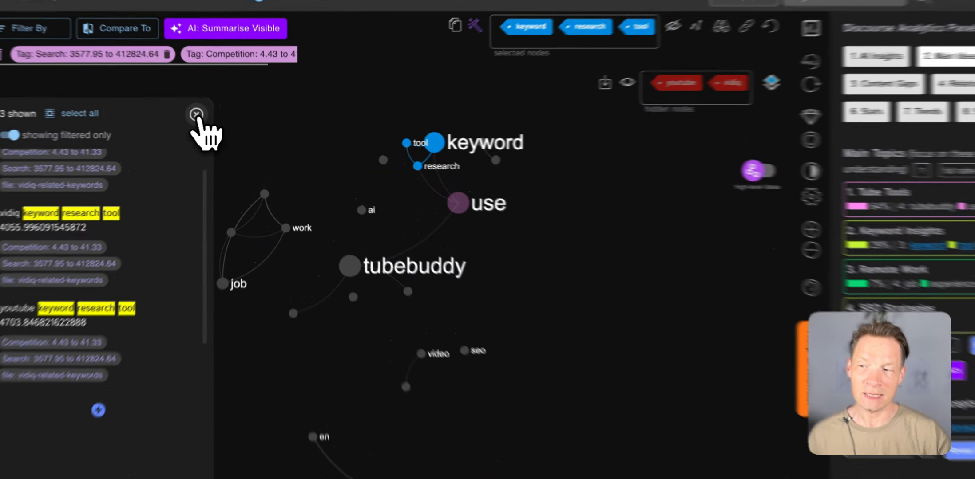
pyautogui.click(207, 116)
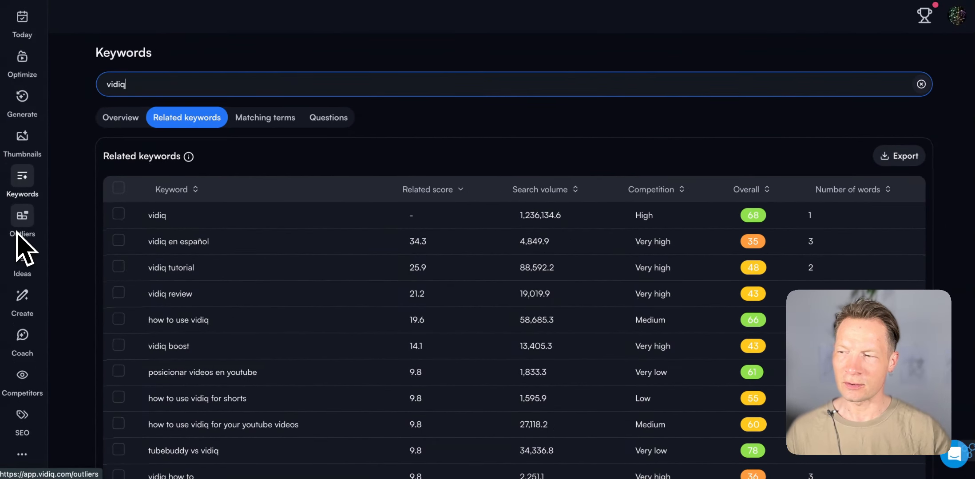
# Switch to vidIQ, open its Keywords tool and search for the keyword vidiq.
pyautogui.click(19, 187)
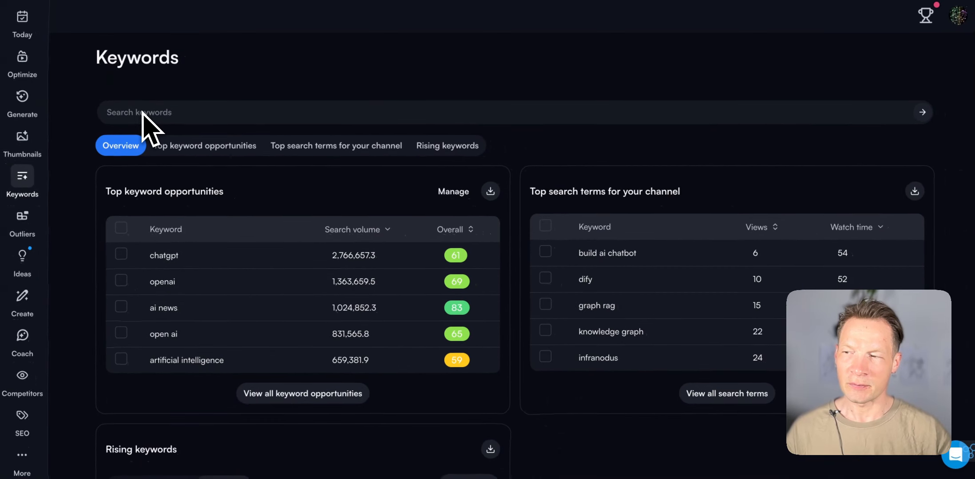
pyautogui.click(158, 113)
pyautogui.write('vidiq')
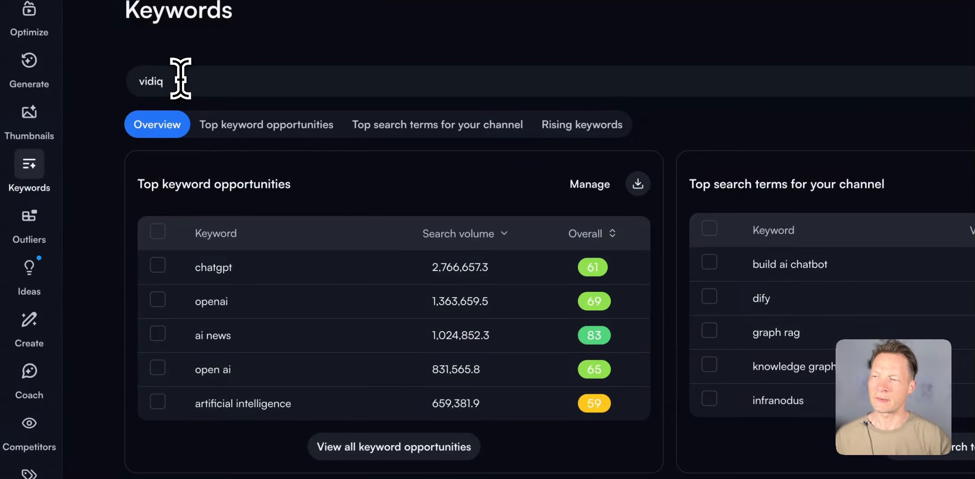
pyautogui.click(180, 78)
pyautogui.press('Return')
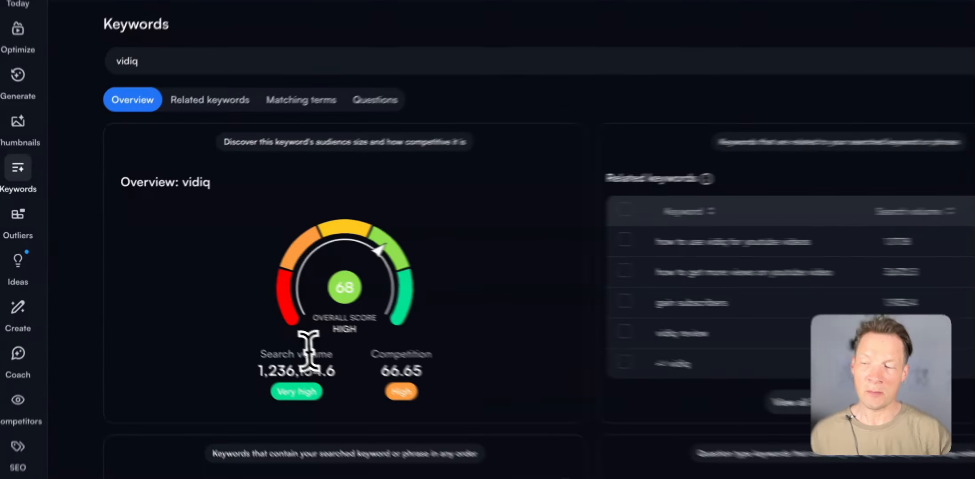
# Check the search volume and competition in the keyword overview, and open the full list of related keywords.
pyautogui.moveTo(273, 336); pyautogui.dragTo(367, 350)
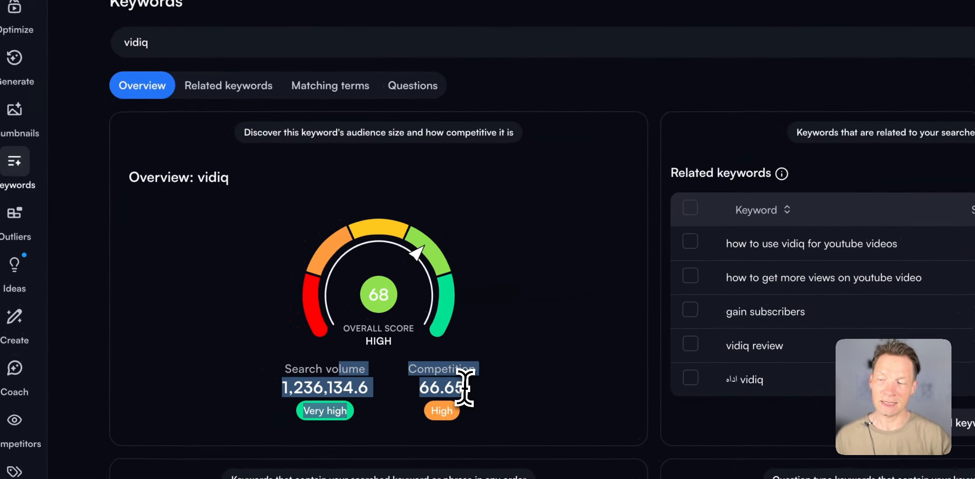
pyautogui.click(368, 350)
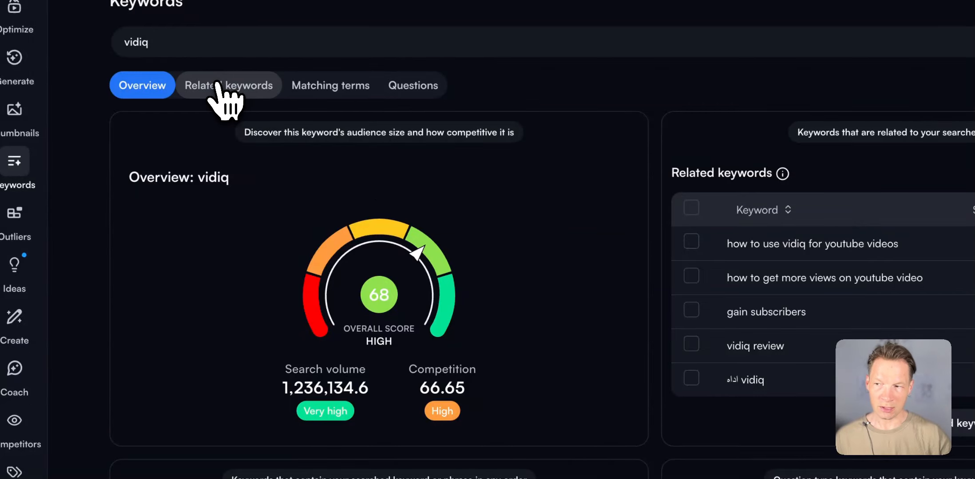
pyautogui.click(234, 89)
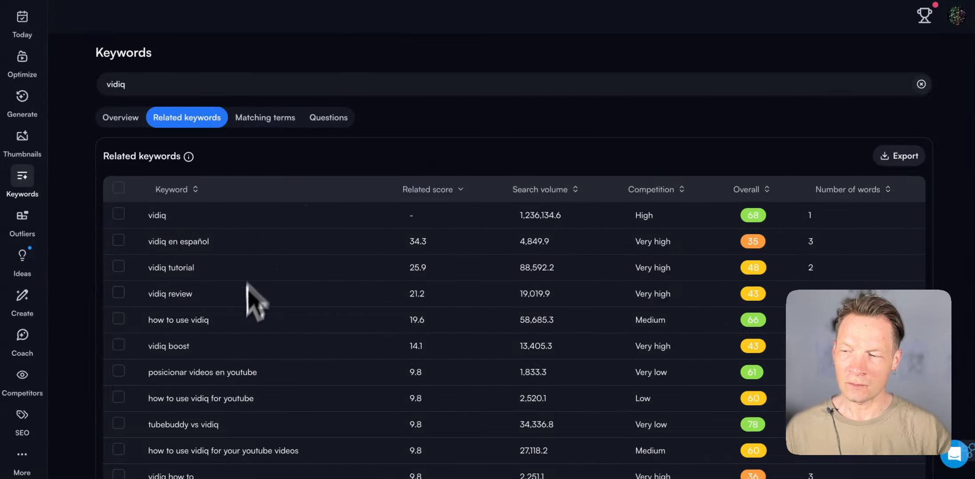
# Look through the related keywords for vidiq, reading their related score, search volume, competition and overall columns.
pyautogui.scroll(-10, 244, 311)
pyautogui.scroll(10, 240, 346)
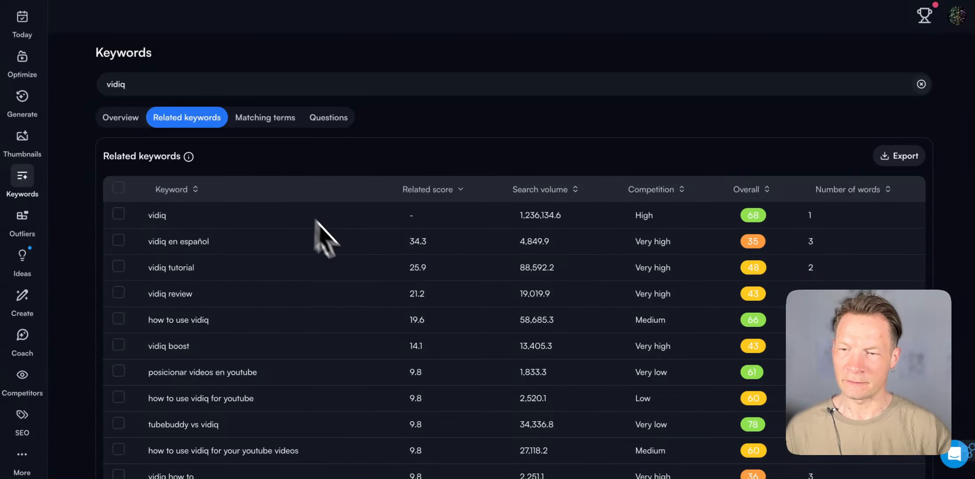
pyautogui.click(121, 118)
pyautogui.click(182, 121)
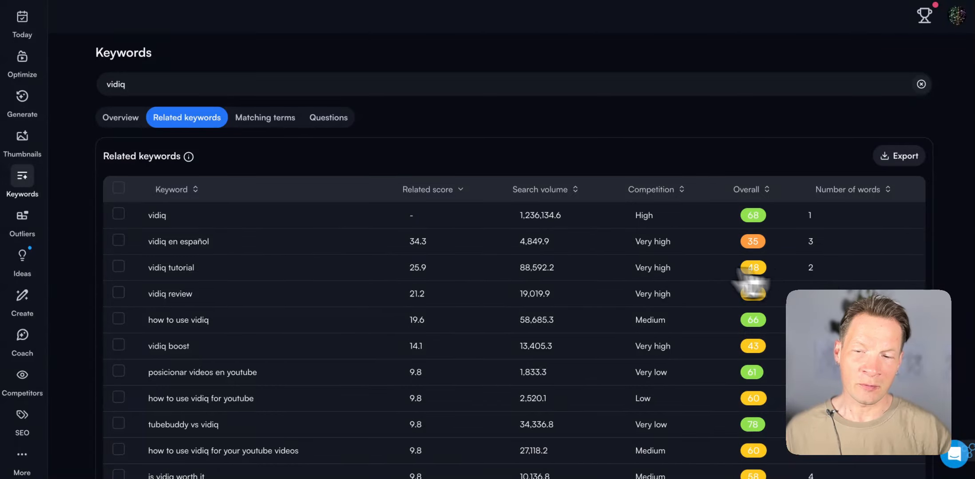
pyautogui.scroll(-20, 257, 328)
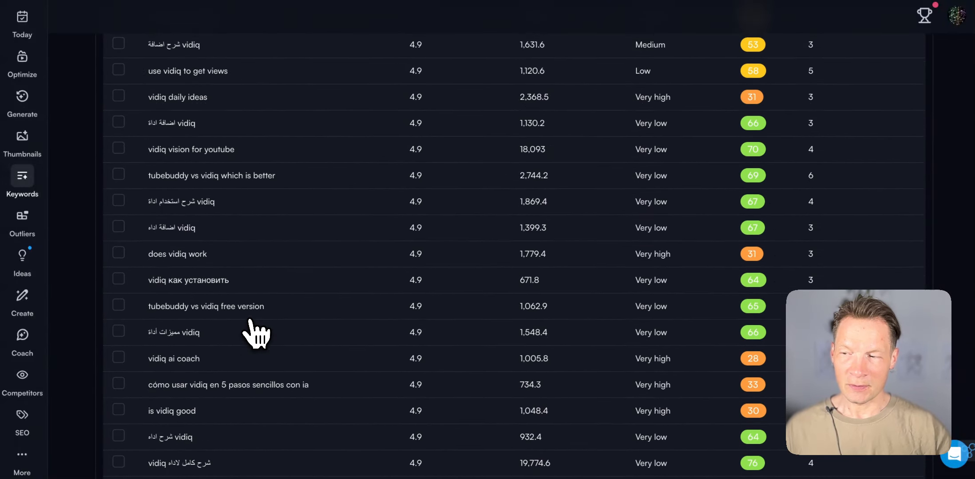
pyautogui.scroll(20, 257, 334)
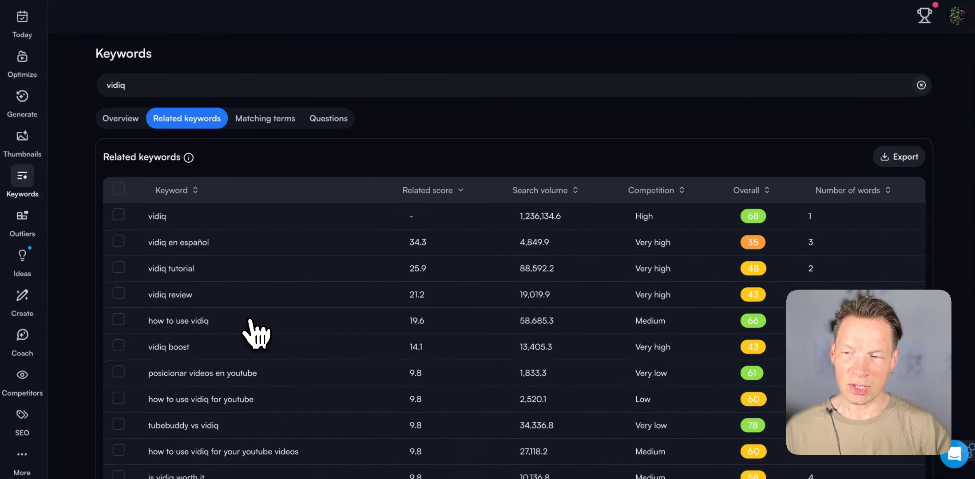
pyautogui.scroll(-1, 283, 374)
pyautogui.scroll(-3, 351, 375)
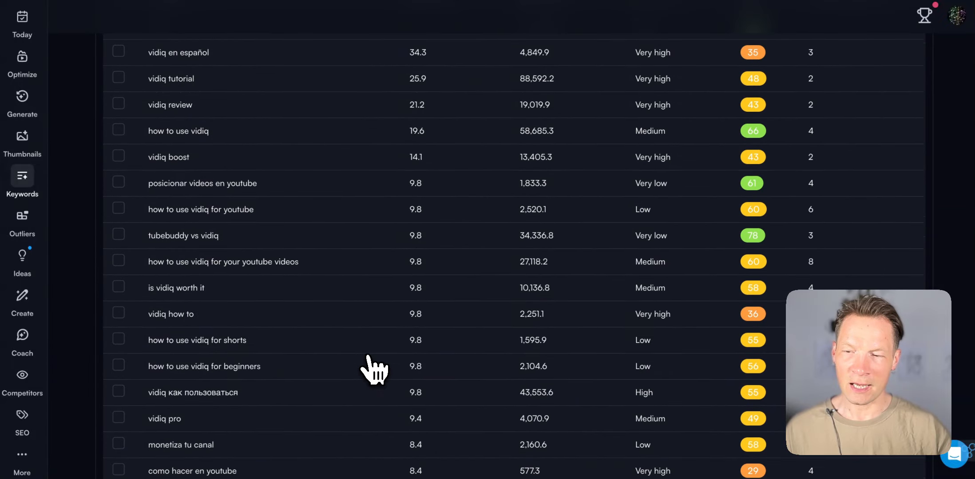
pyautogui.scroll(2, 374, 366)
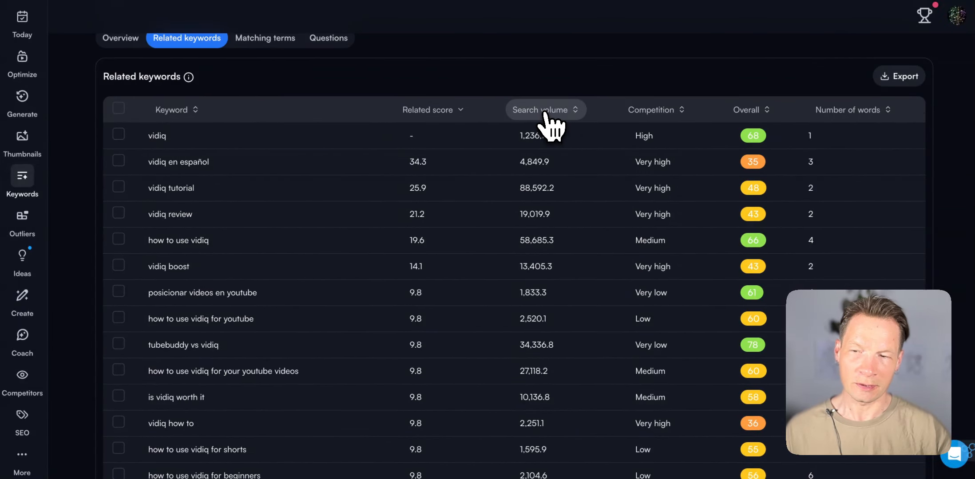
# Sort the related keywords by search volume, look through the sorted list and export it as a file.
pyautogui.click(545, 112)
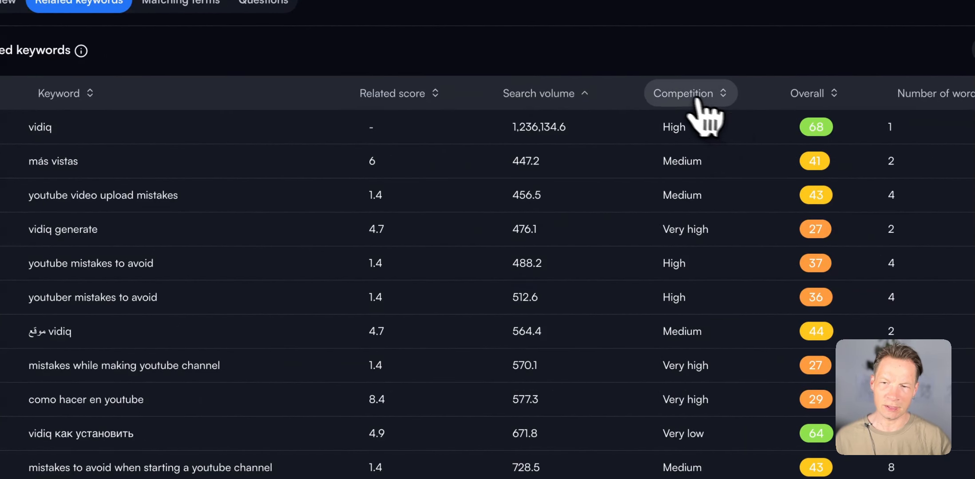
pyautogui.scroll(-5, 283, 359)
pyautogui.scroll(8, 338, 326)
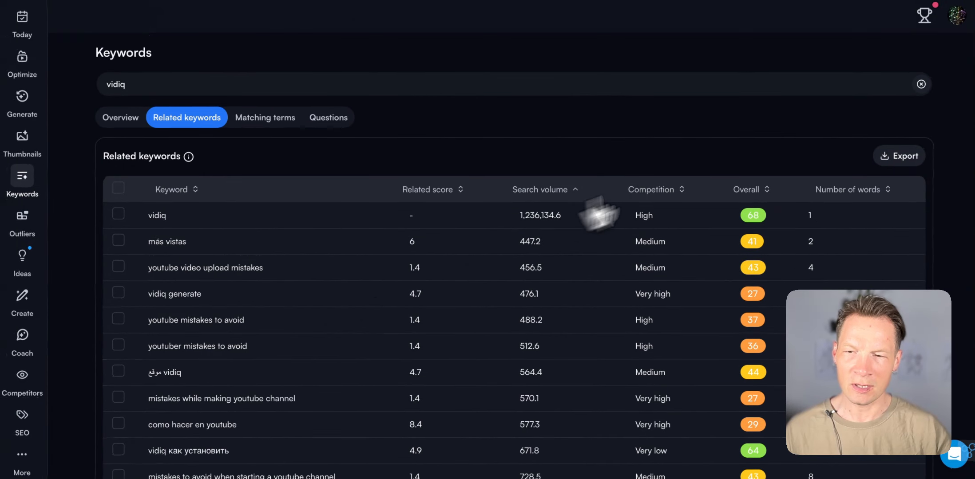
pyautogui.scroll(-5, 581, 302)
pyautogui.scroll(4, 573, 326)
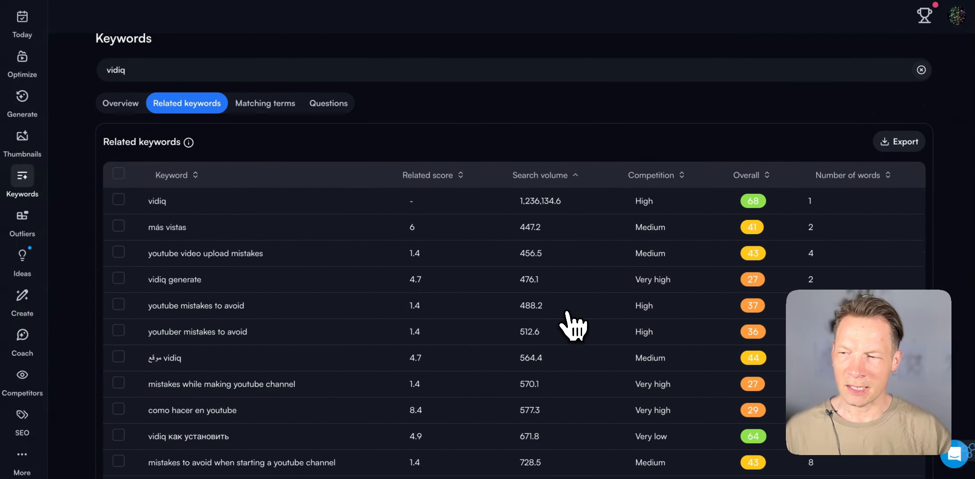
pyautogui.scroll(-3, 200, 385)
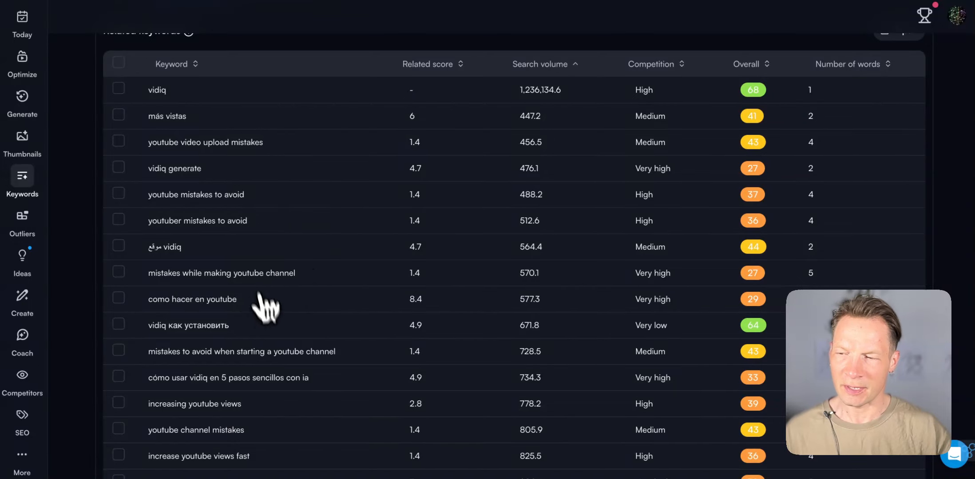
pyautogui.scroll(3, 266, 308)
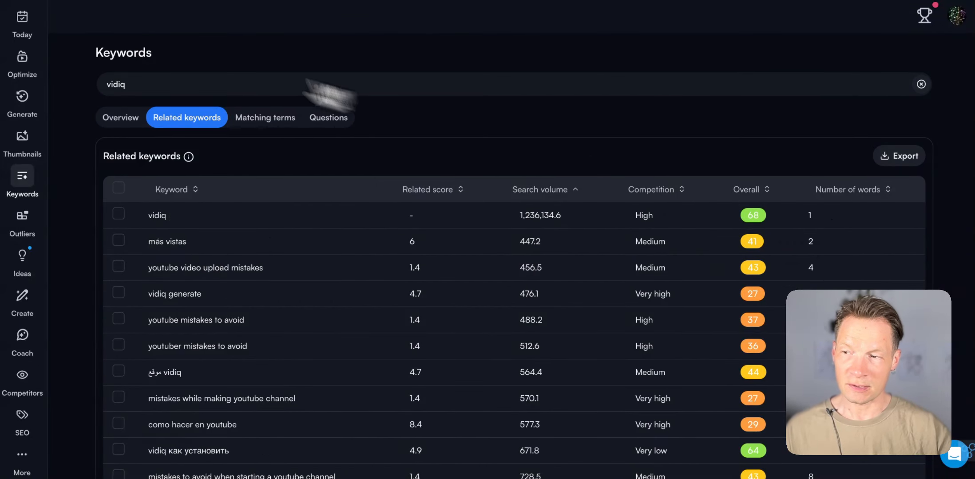
pyautogui.click(897, 156)
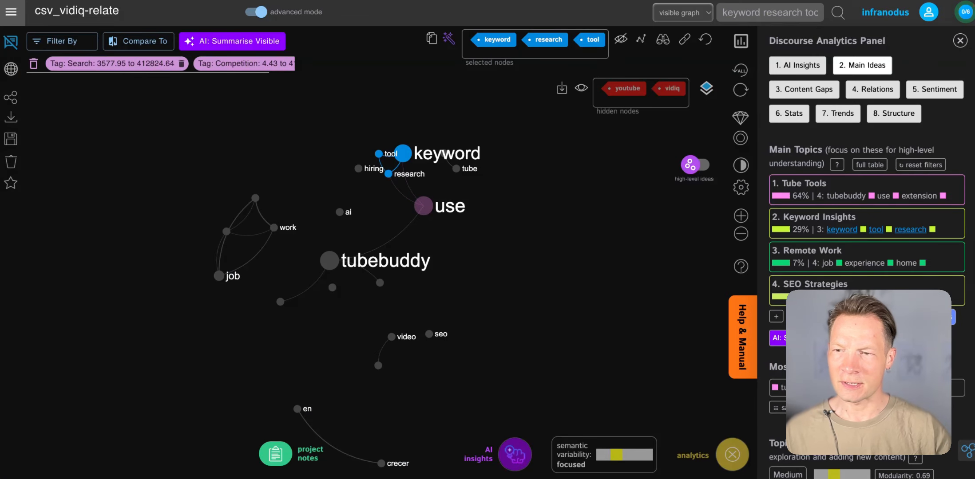
# Switch to InfraNodus and upload vidiq_related_keywords (2).csv from Downloads into the text and file analysis app.
pyautogui.click(12, 20)
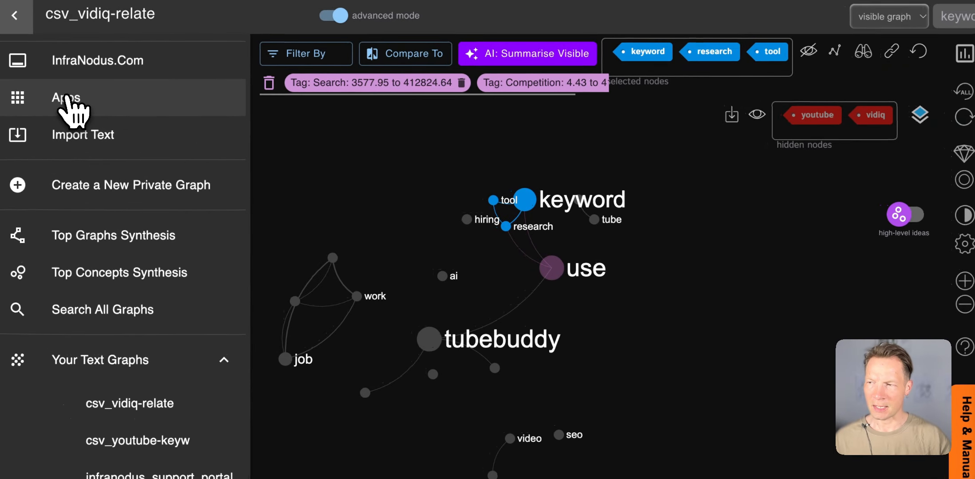
pyautogui.click(65, 97)
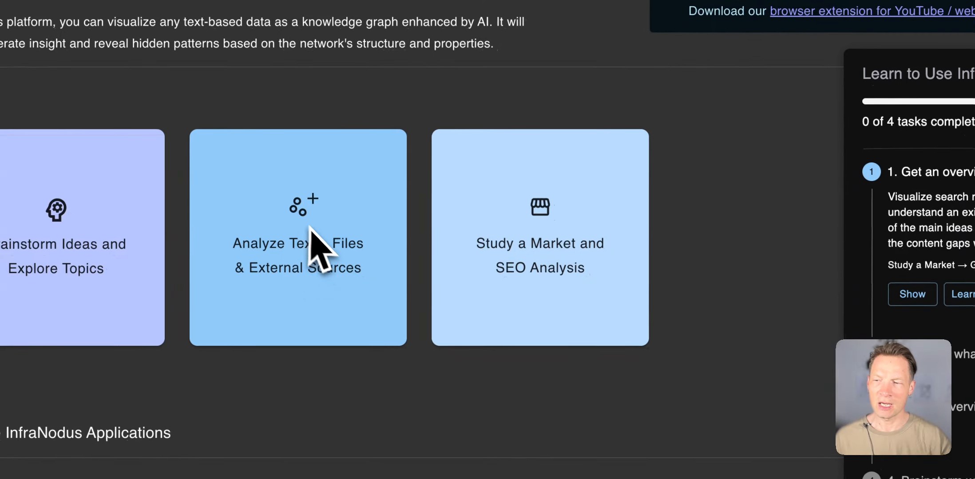
pyautogui.click(398, 298)
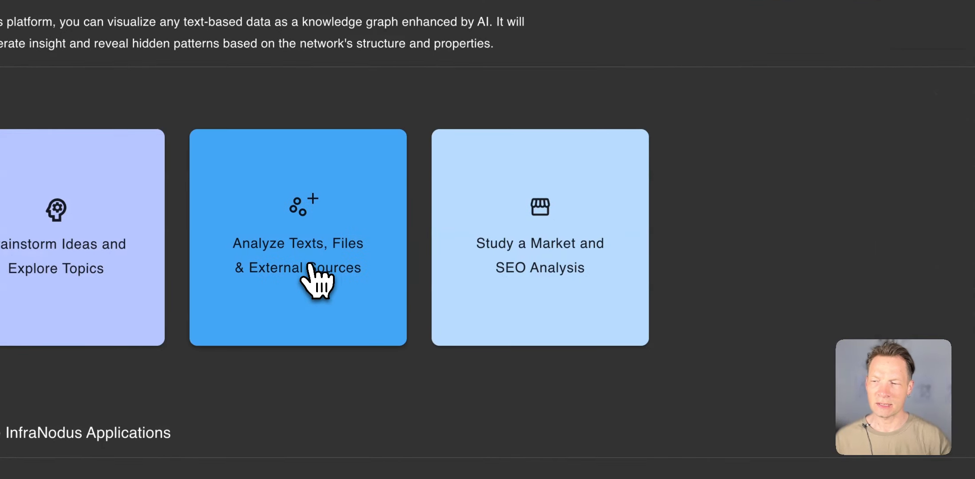
pyautogui.click(317, 280)
pyautogui.click(553, 275)
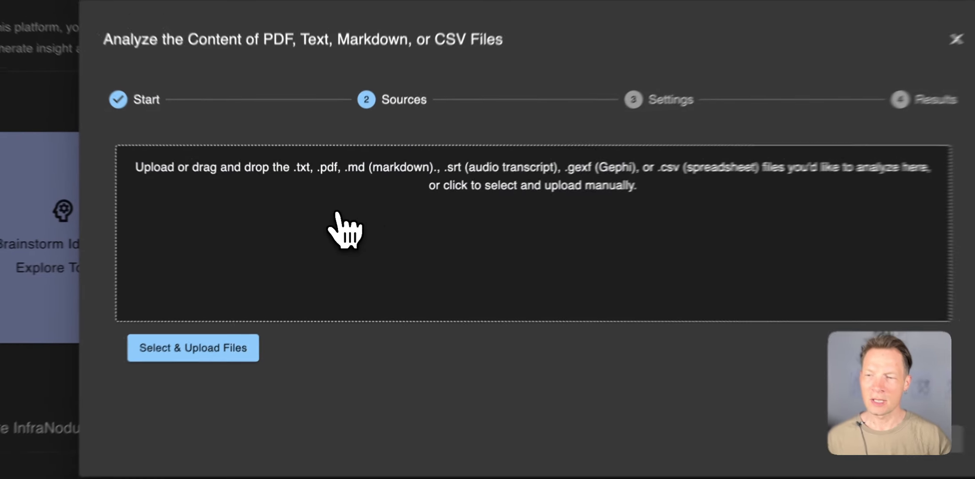
pyautogui.click(337, 214)
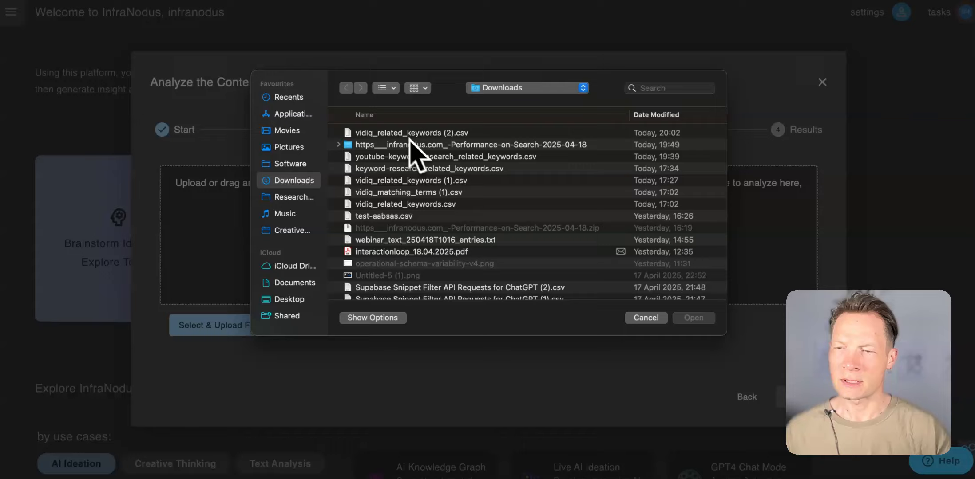
pyautogui.doubleClick(409, 134)
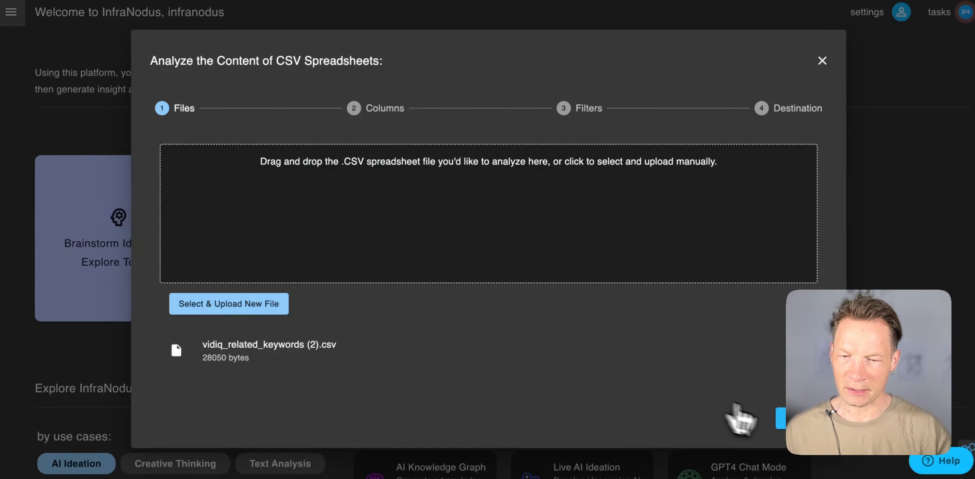
pyautogui.click(782, 425)
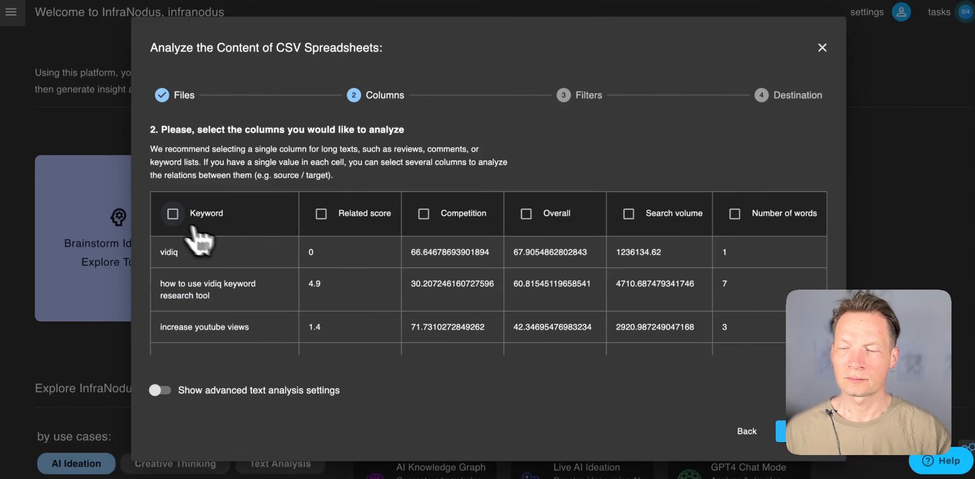
# Choose the Keyword and Search volume columns of the spreadsheet for the analysis.
pyautogui.click(173, 214)
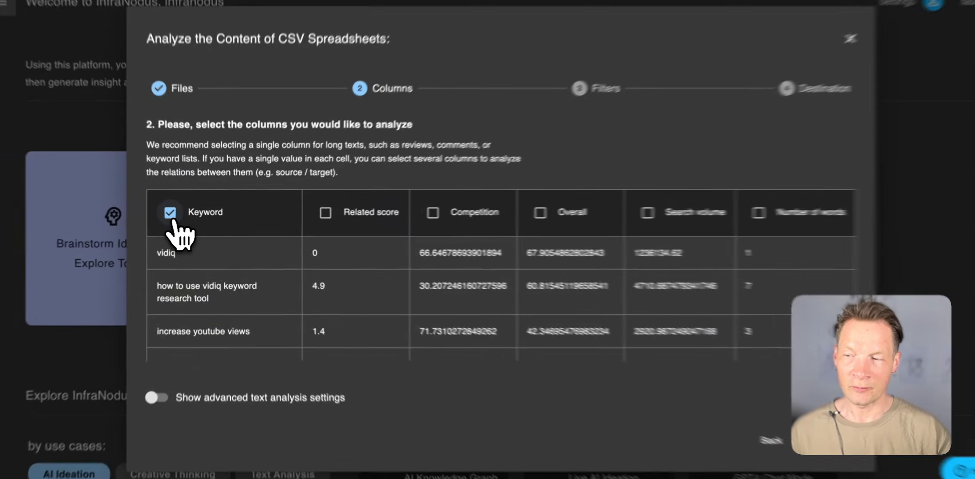
pyautogui.click(669, 204)
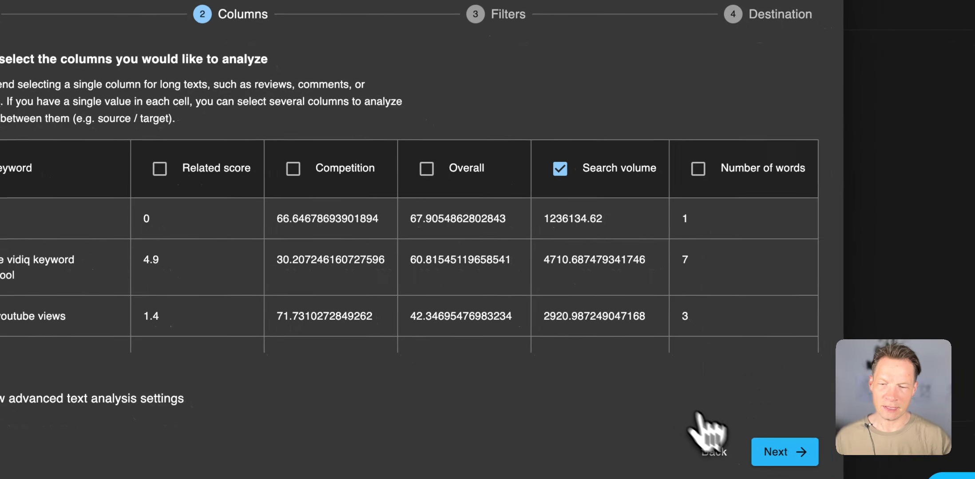
pyautogui.click(821, 476)
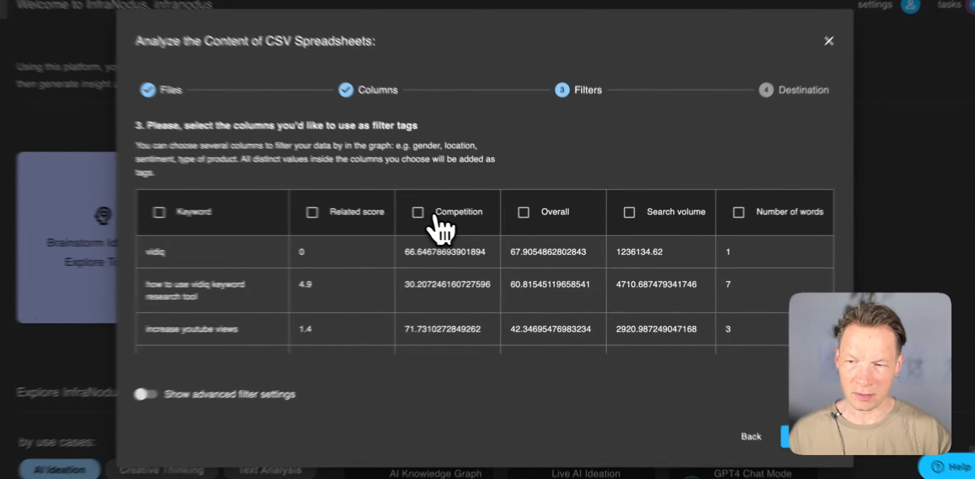
# Set the Competition and Search volume columns as filter tags, and visualize the import in the context csv_vidiq-related.
pyautogui.click(441, 216)
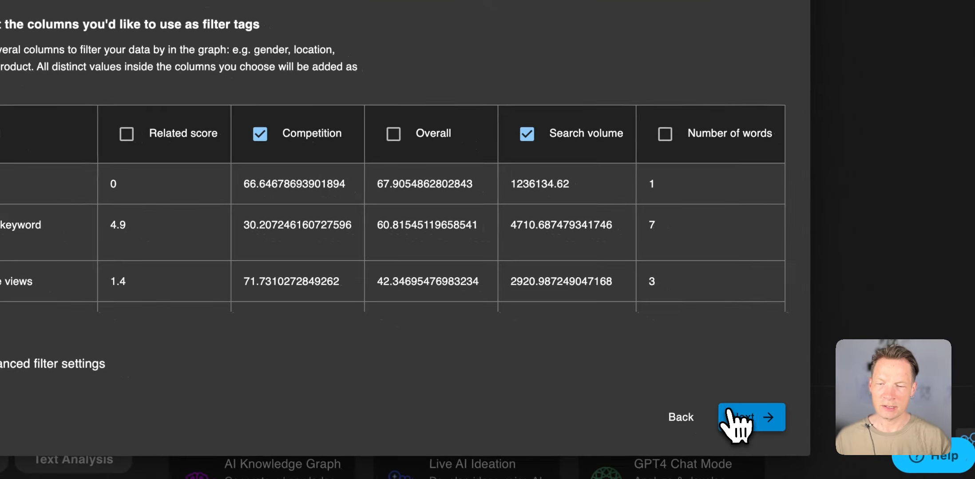
pyautogui.click(787, 437)
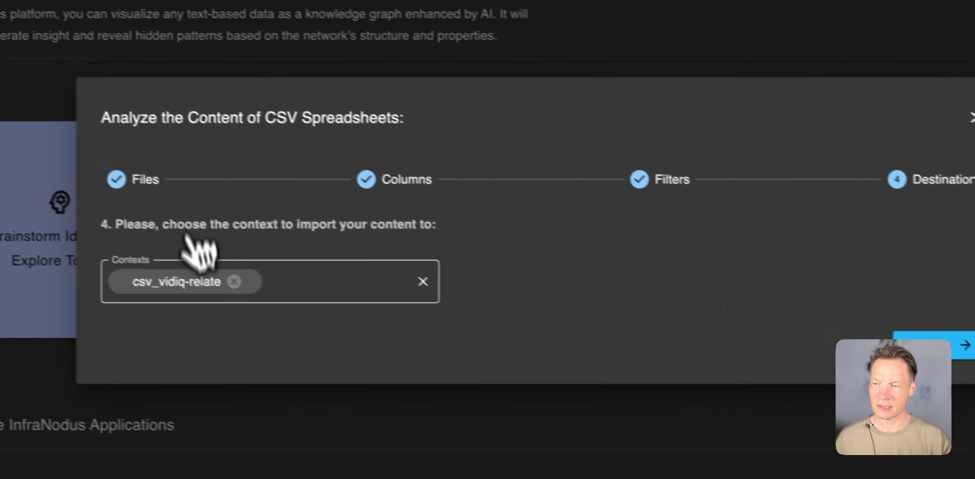
pyautogui.click(9, 218)
pyautogui.press('Return')
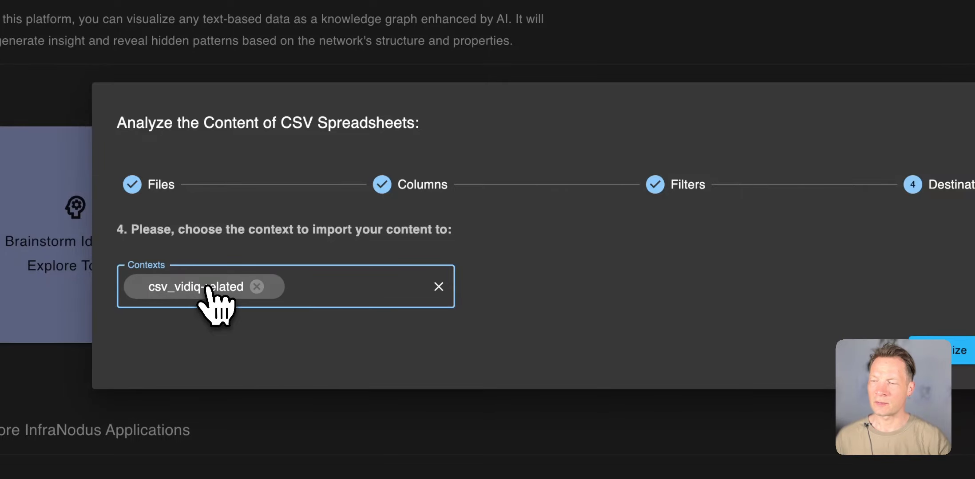
pyautogui.click(923, 353)
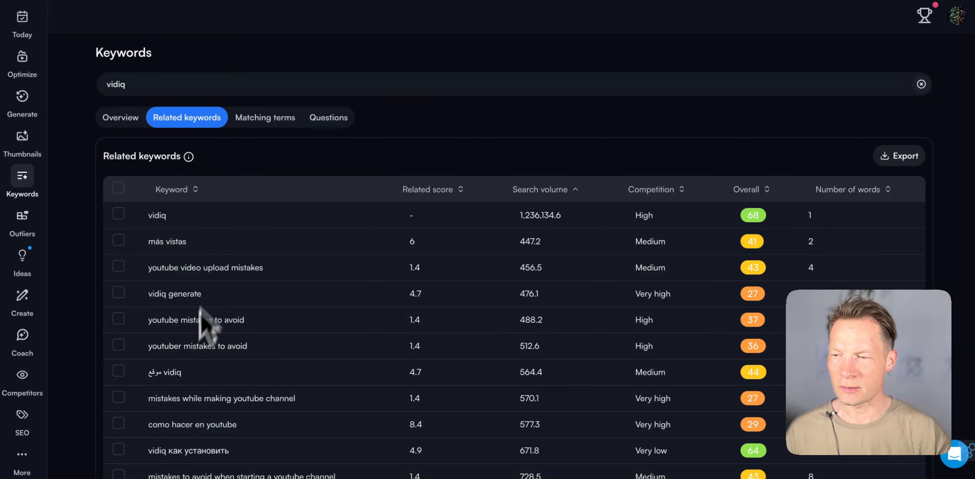
# Look back through the vidIQ keyword list, return to the csv_vidiq-related graph and rearrange its circular layout into a spread-out network.
pyautogui.scroll(-15, 204, 322)
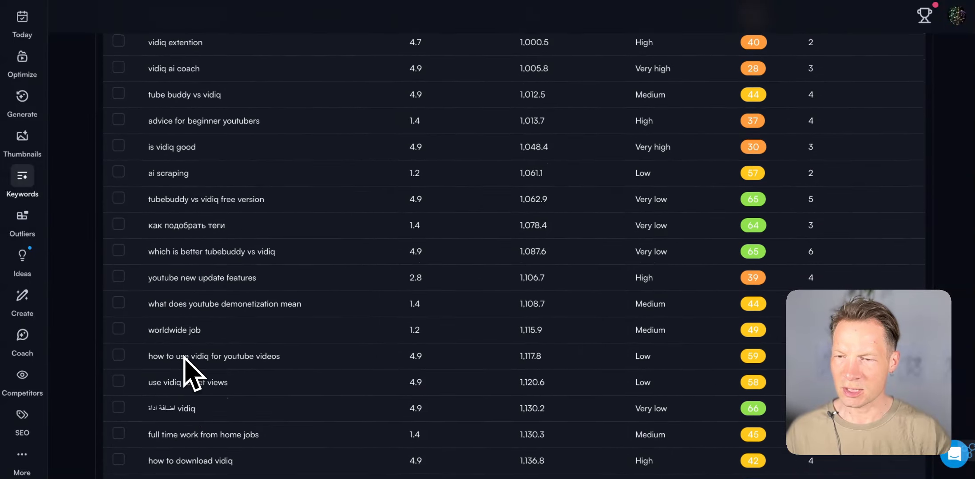
pyautogui.scroll(9, 191, 370)
pyautogui.scroll(6, 273, 308)
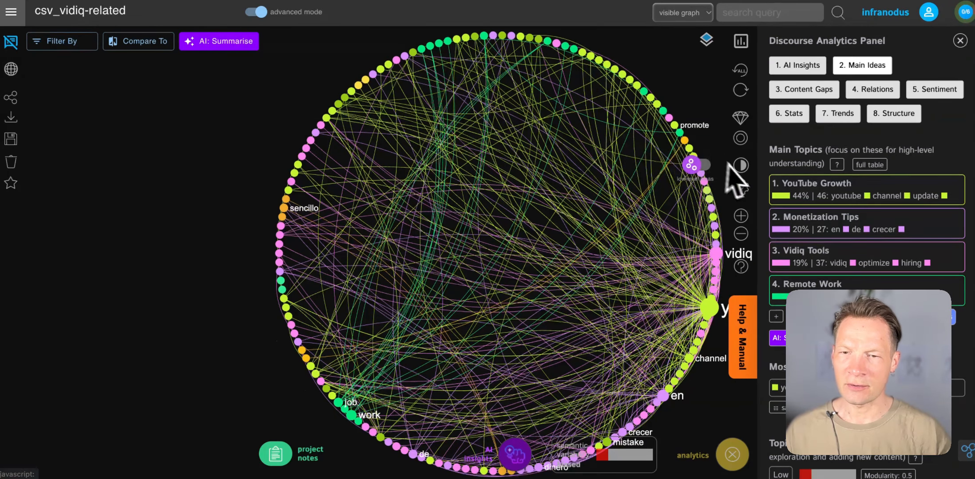
pyautogui.click(741, 118)
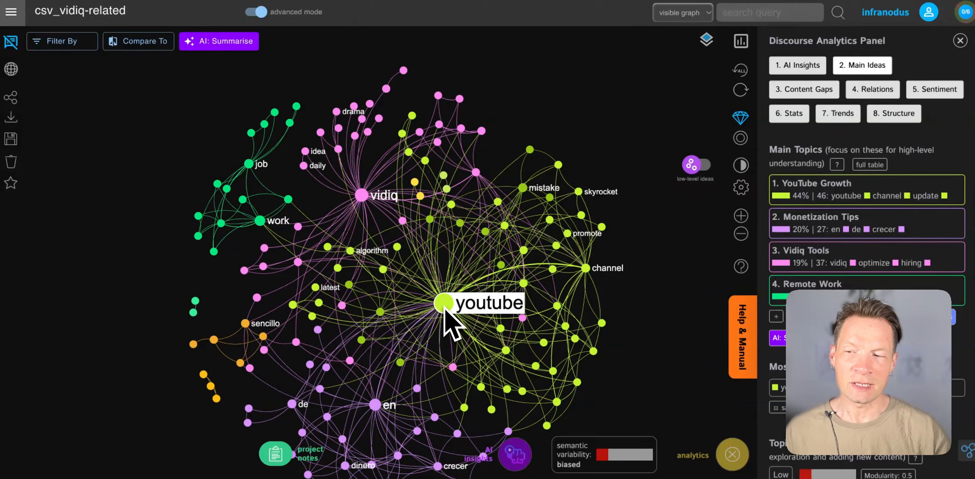
# Select the vidiq and youtube nodes and hide them from the graph.
pyautogui.click(362, 195)
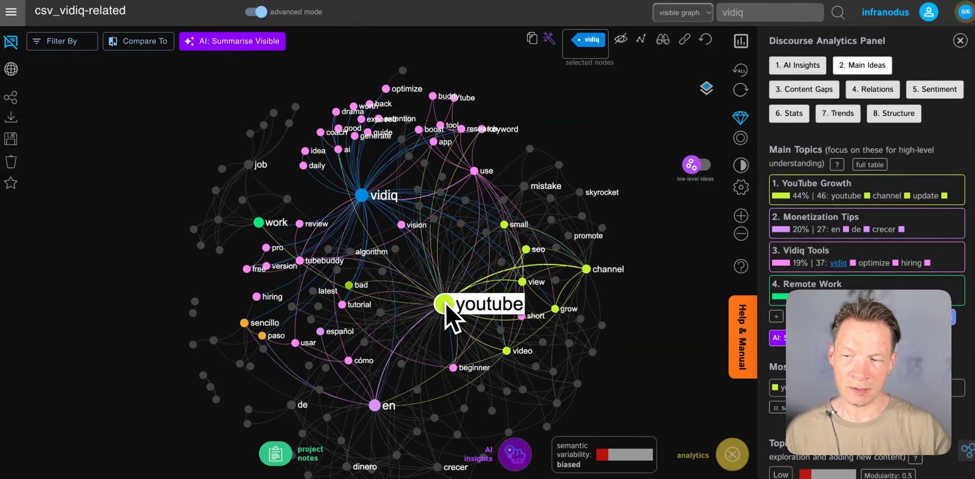
pyautogui.click(440, 298)
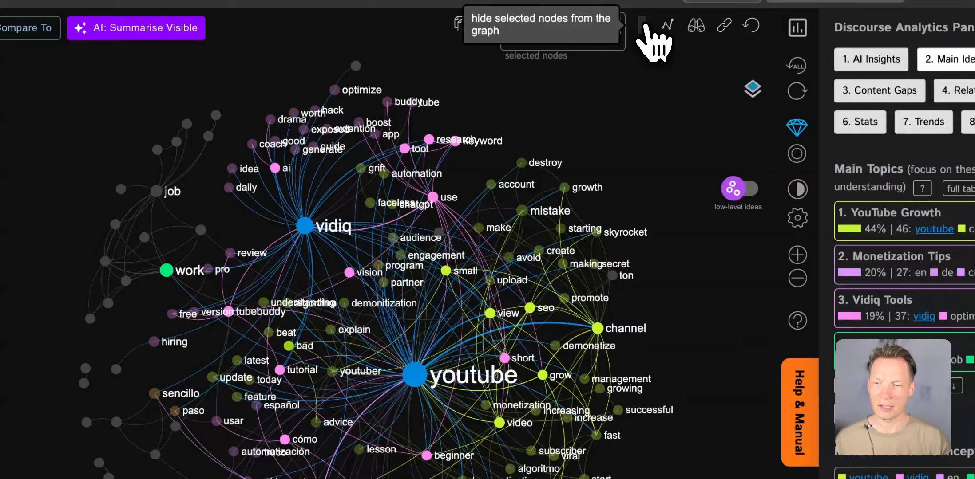
pyautogui.click(644, 26)
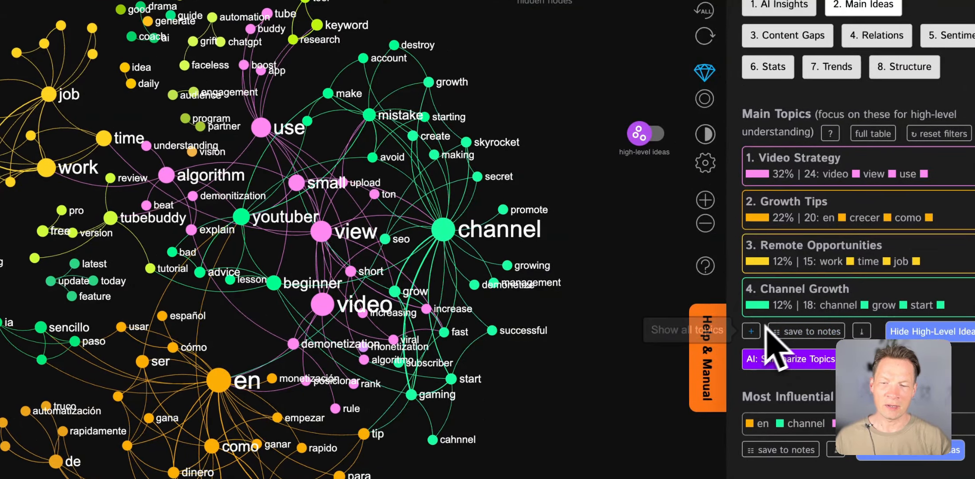
# Switch the graph to high-level ideas and examine the topic clusters, including Video Strategy and Channel Growth.
pyautogui.click(644, 134)
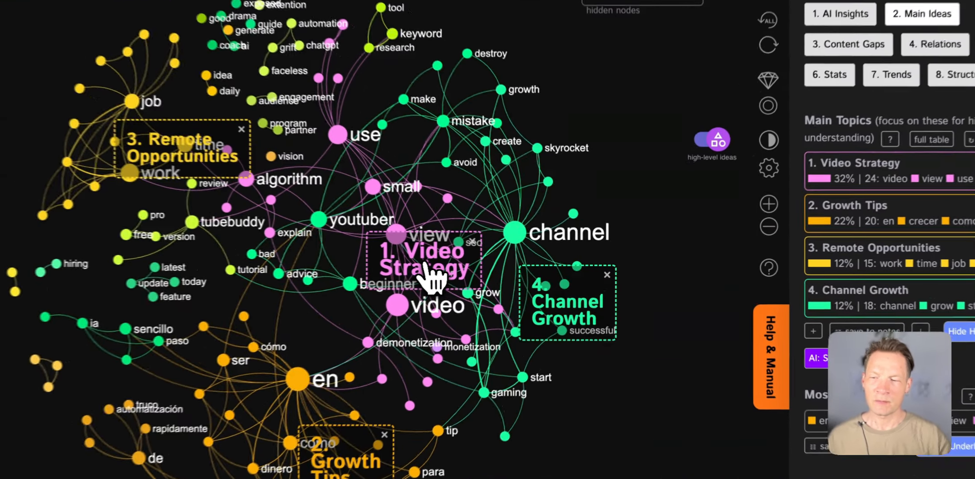
pyautogui.click(464, 267)
pyautogui.click(419, 266)
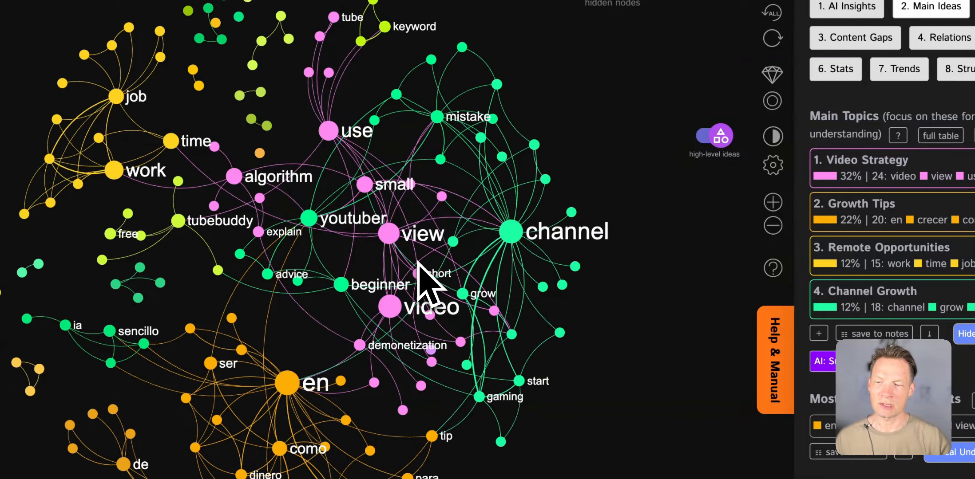
pyautogui.click(718, 138)
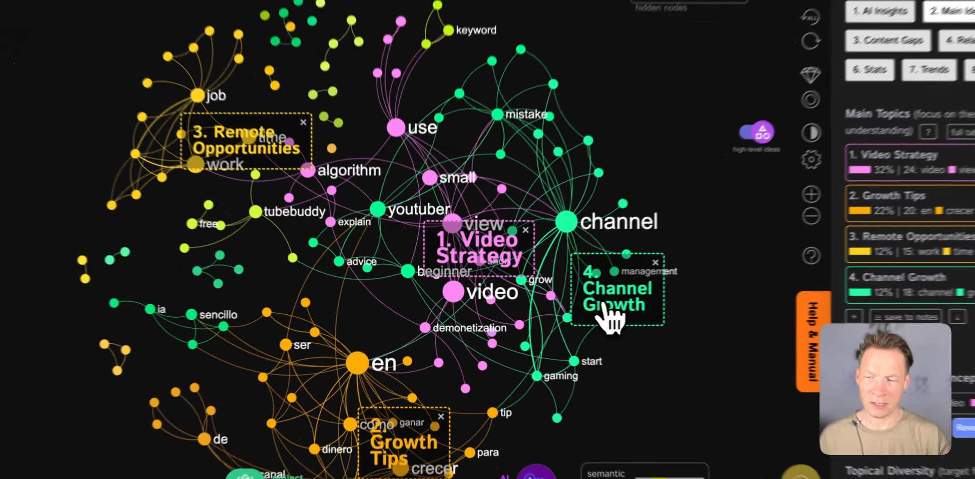
pyautogui.click(571, 307)
pyautogui.click(571, 308)
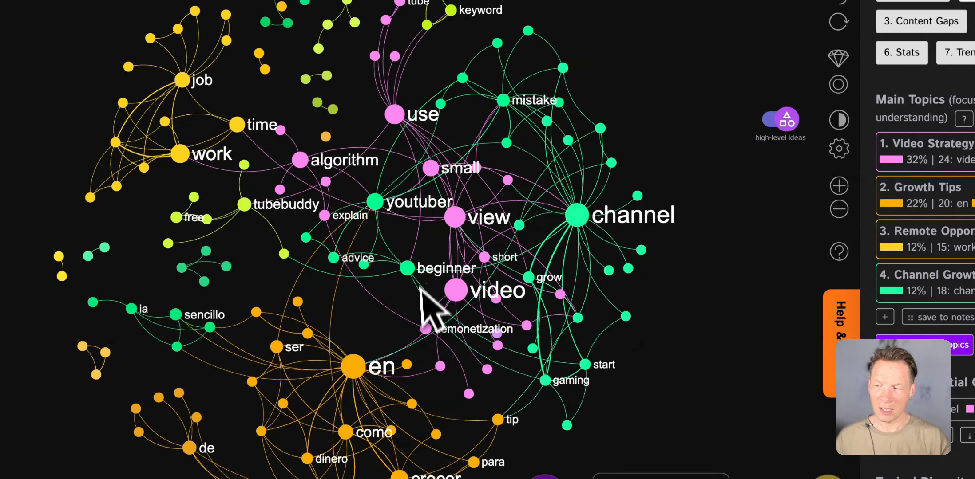
pyautogui.moveTo(428, 300); pyautogui.dragTo(477, 271)
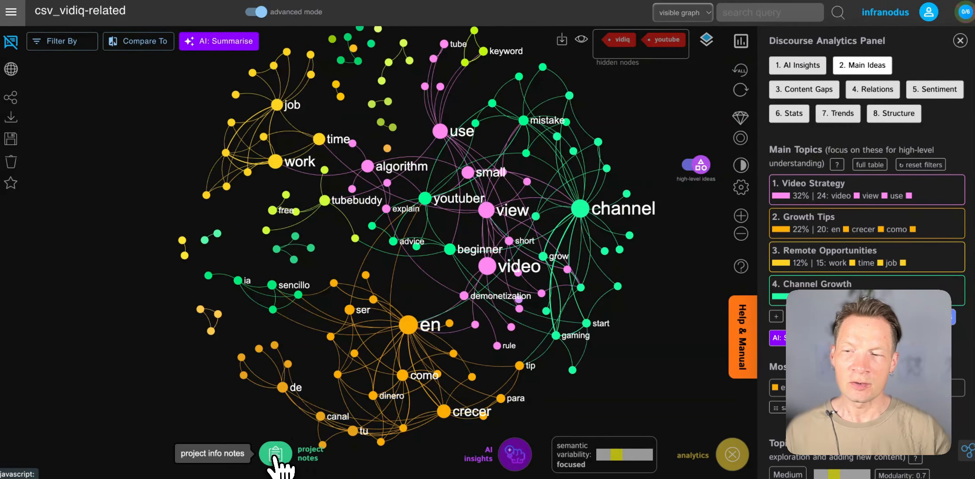
# Write "youtube channel growth" in the project notes, save them and close the notes.
pyautogui.click(274, 458)
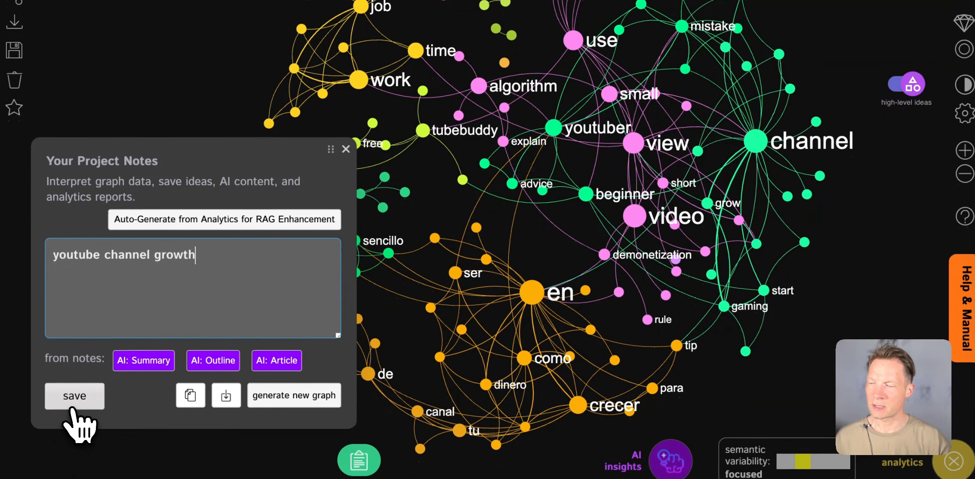
pyautogui.click(73, 451)
pyautogui.click(346, 150)
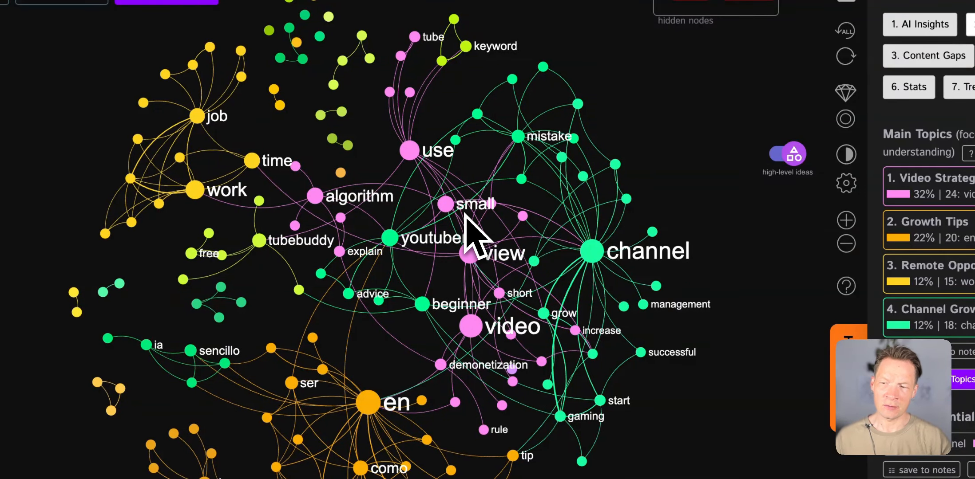
# Filter the graph by the video and view nodes and save the keyword "how to get more views on youtube video" with its volume to the project notes.
pyautogui.click(470, 331)
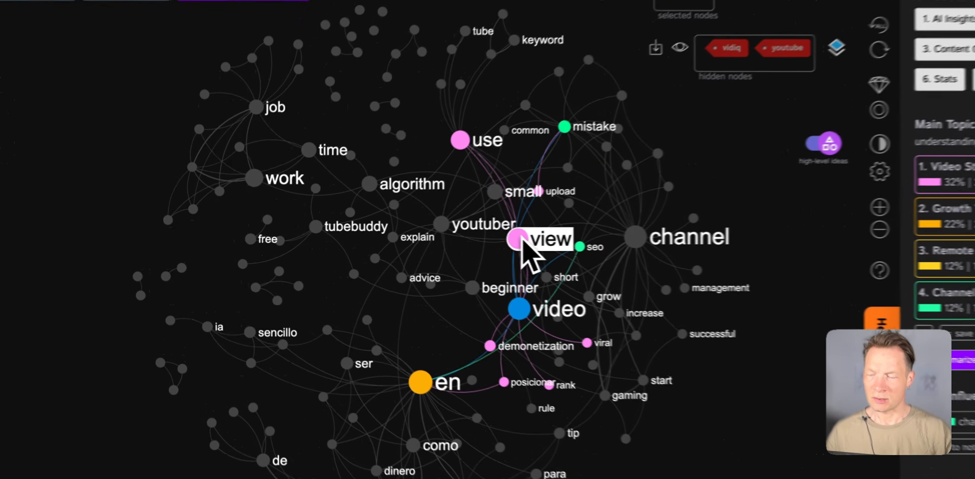
pyautogui.click(452, 241)
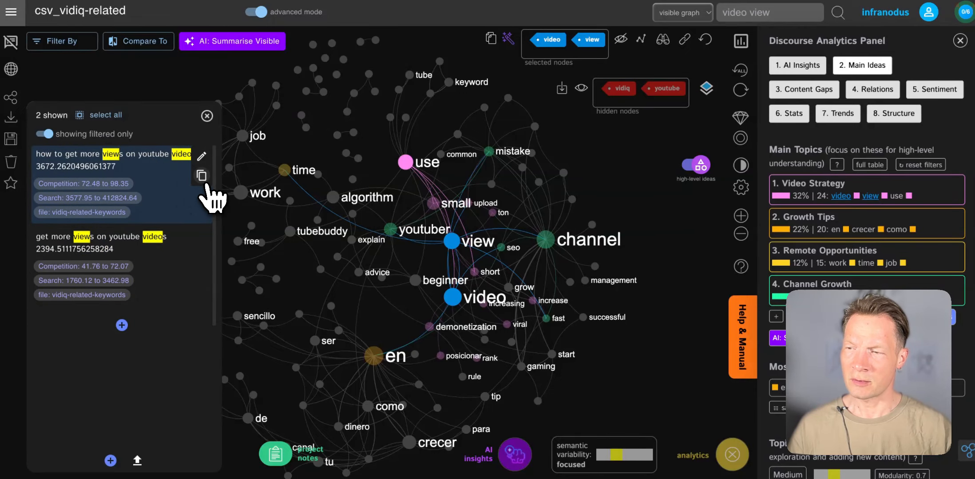
pyautogui.click(203, 177)
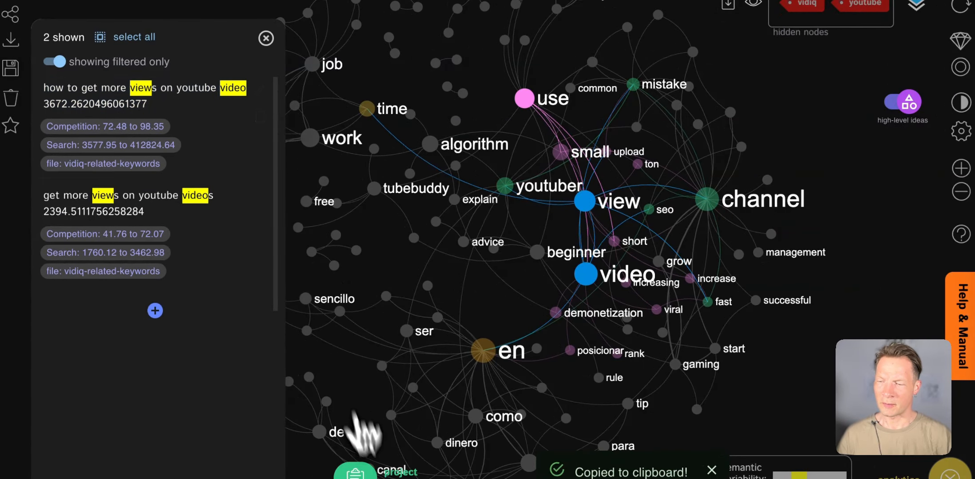
pyautogui.click(357, 471)
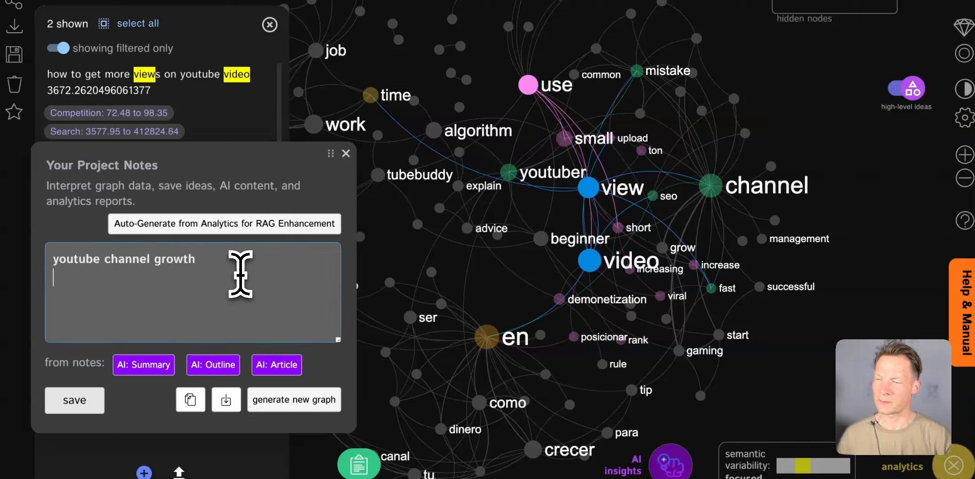
pyautogui.hotkey('ctrl', 'v')
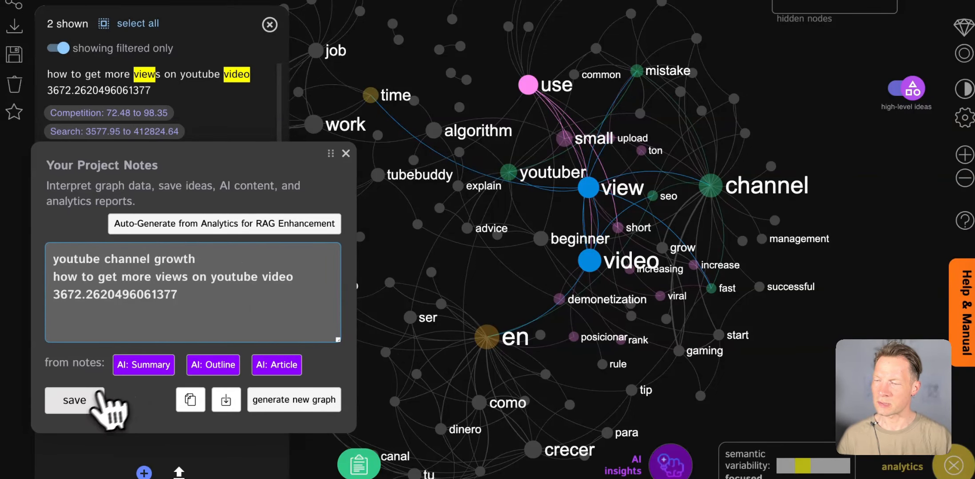
pyautogui.click(76, 401)
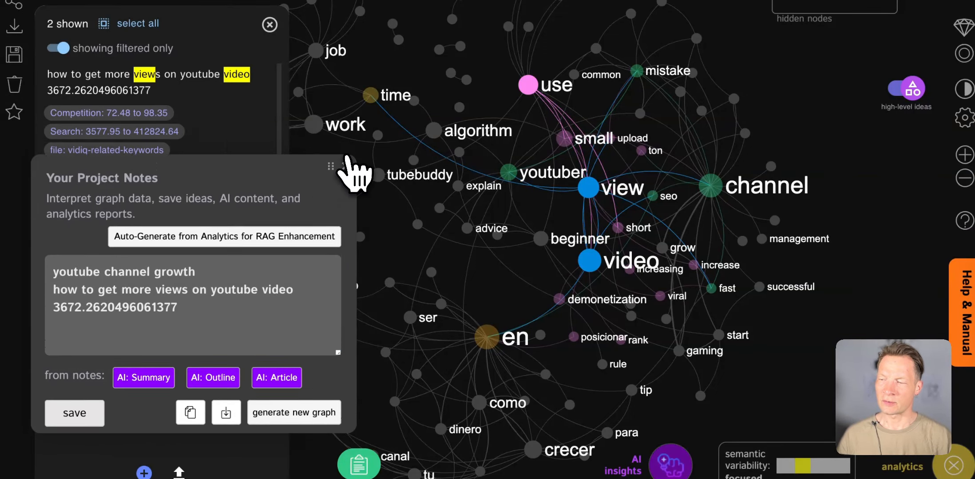
pyautogui.click(346, 154)
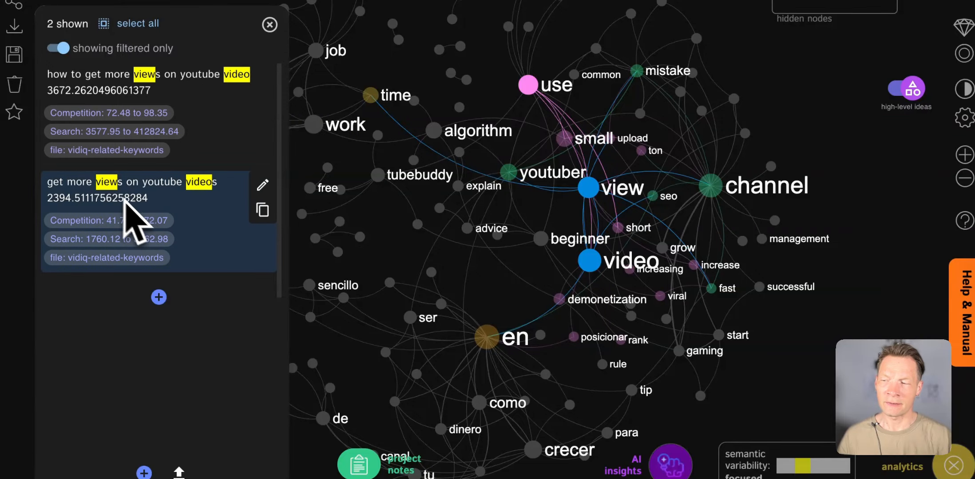
# Check the second matching keyword, "get more views on youtube videos", and clear the video and view selection.
pyautogui.scroll(-2, 133, 182)
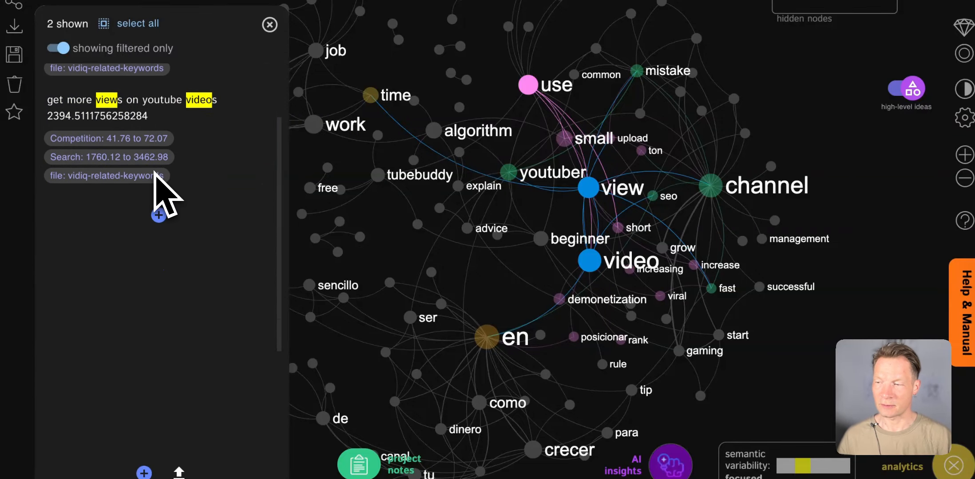
pyautogui.click(199, 88)
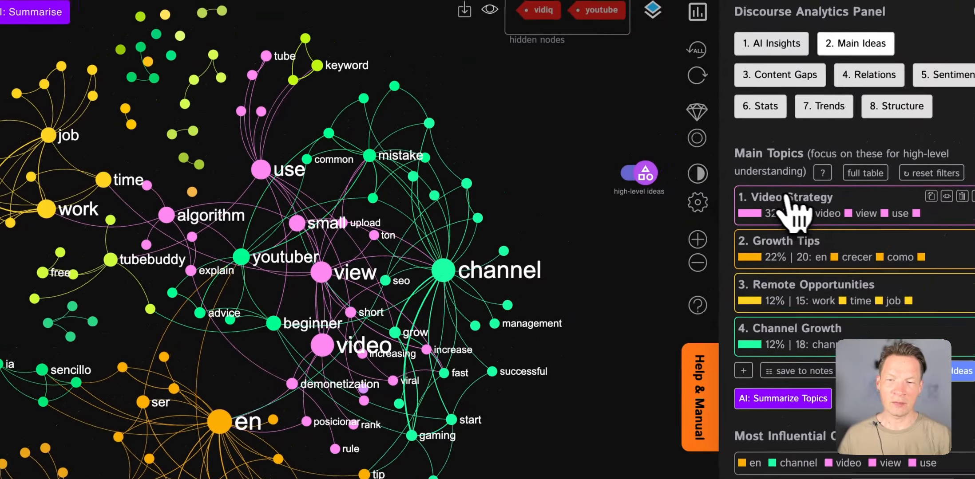
pyautogui.doubleClick(824, 138)
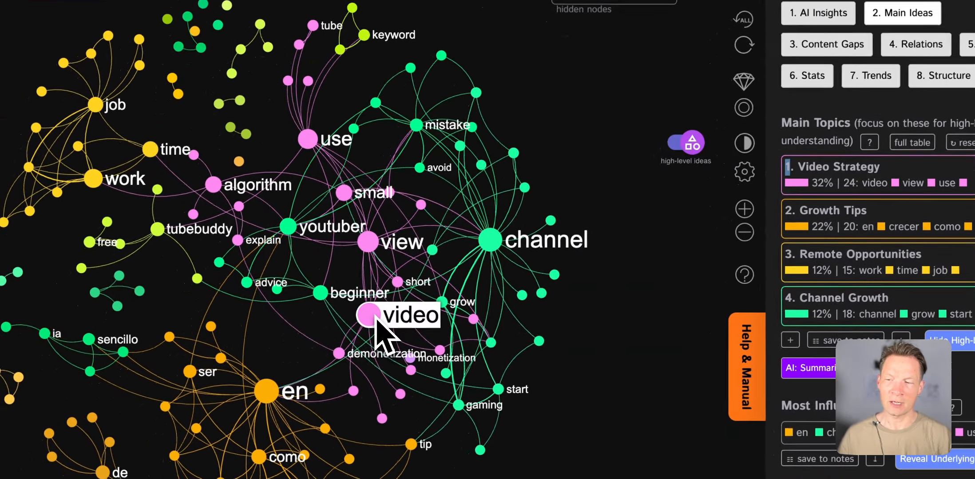
# Select the video node, bring up its relation analysis, and add the connected concepts view and use to the selection.
pyautogui.click(376, 318)
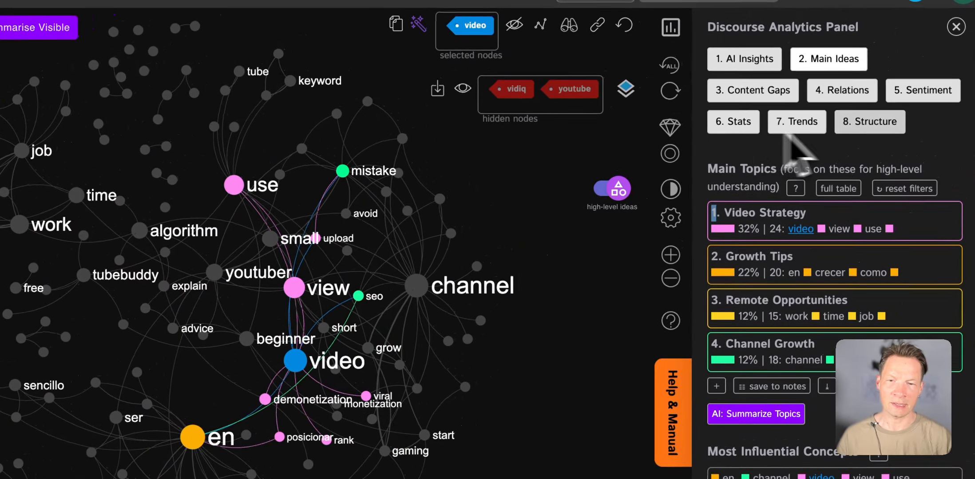
pyautogui.click(829, 88)
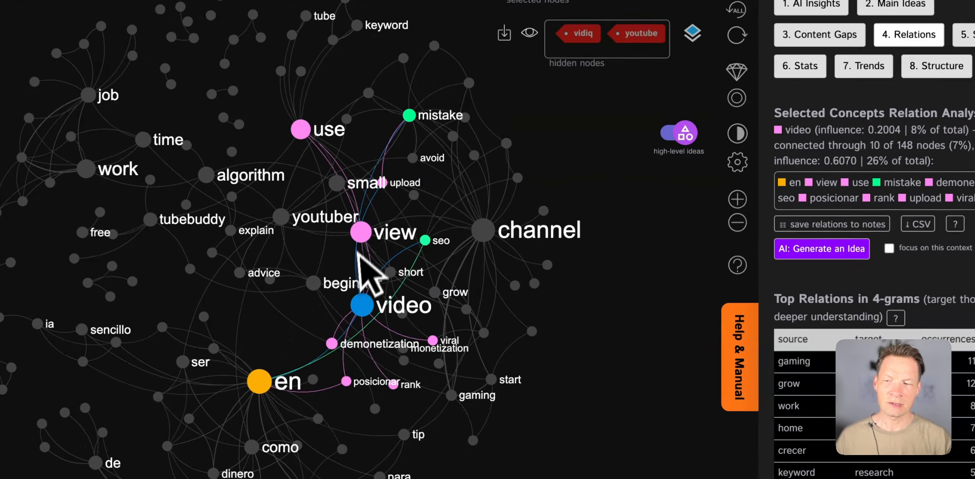
pyautogui.click(293, 289)
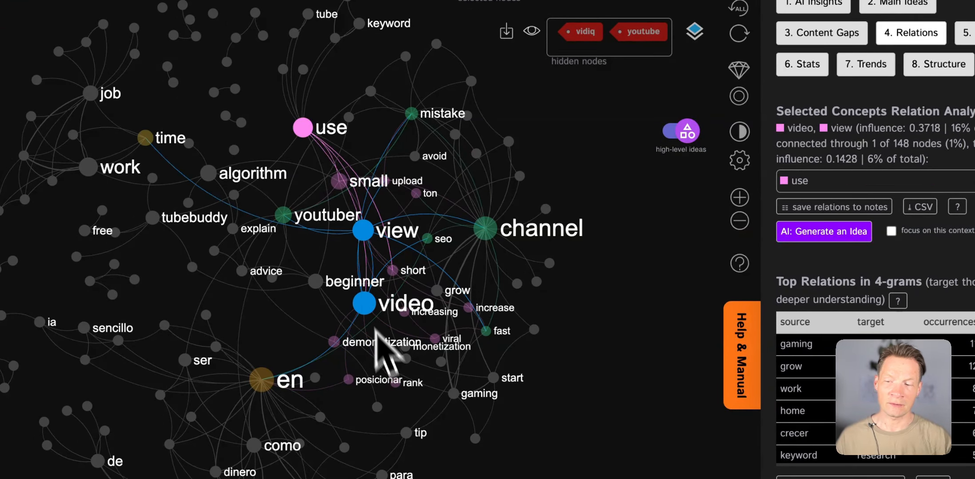
pyautogui.click(799, 182)
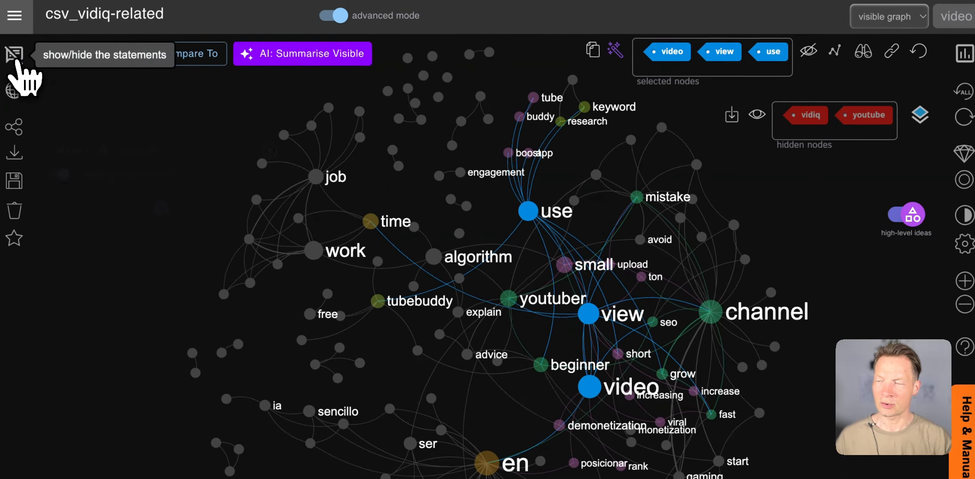
# Show the matching statements, drop video from the selection, and save the keyword "use vidiq to get views" with its volume to the project notes.
pyautogui.click(15, 56)
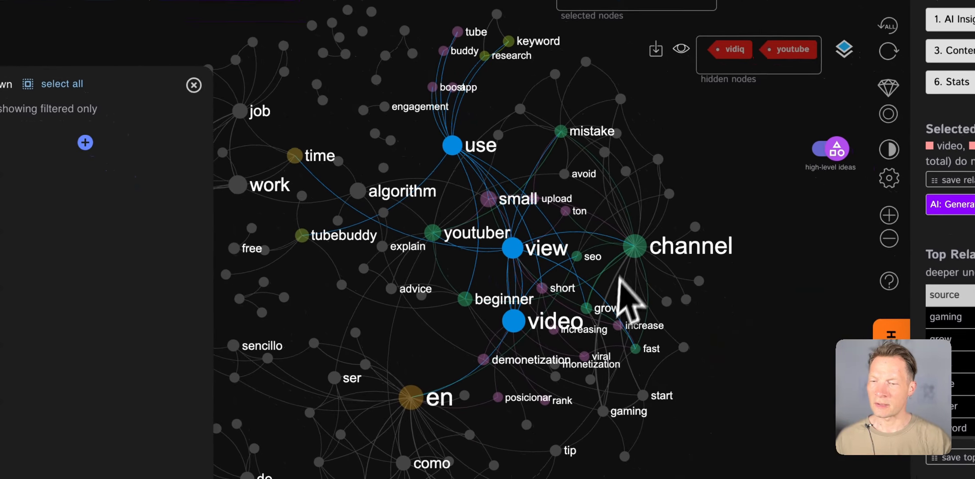
pyautogui.click(595, 385)
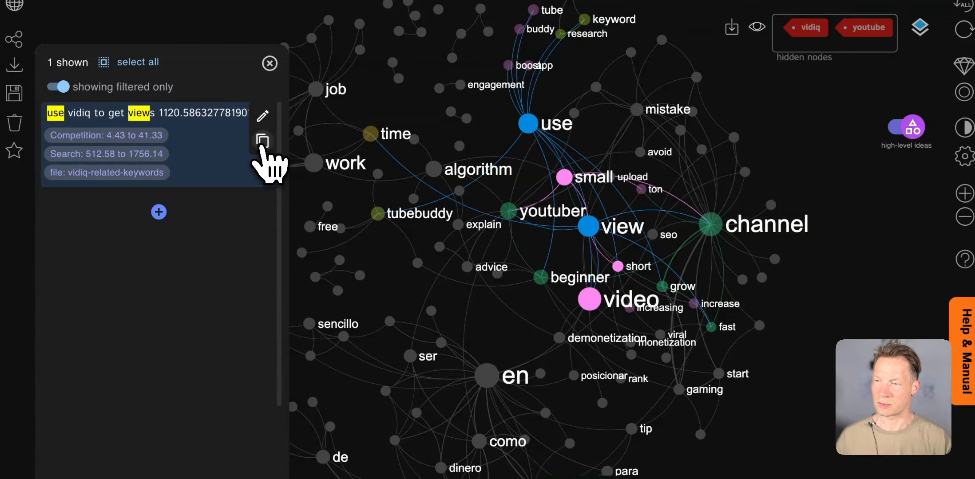
pyautogui.click(262, 142)
pyautogui.click(394, 451)
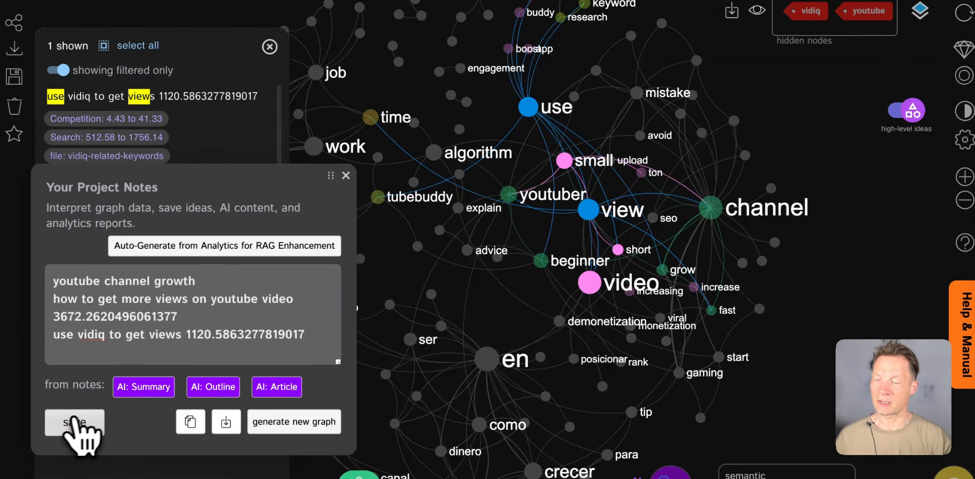
pyautogui.click(346, 176)
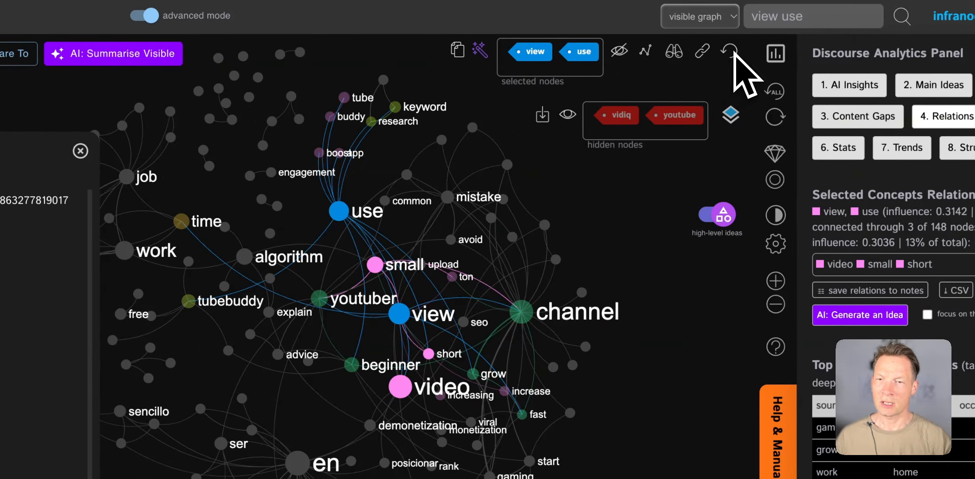
# Reset the node selection, hide the statement list and return the analytics to the main ideas.
pyautogui.click(730, 51)
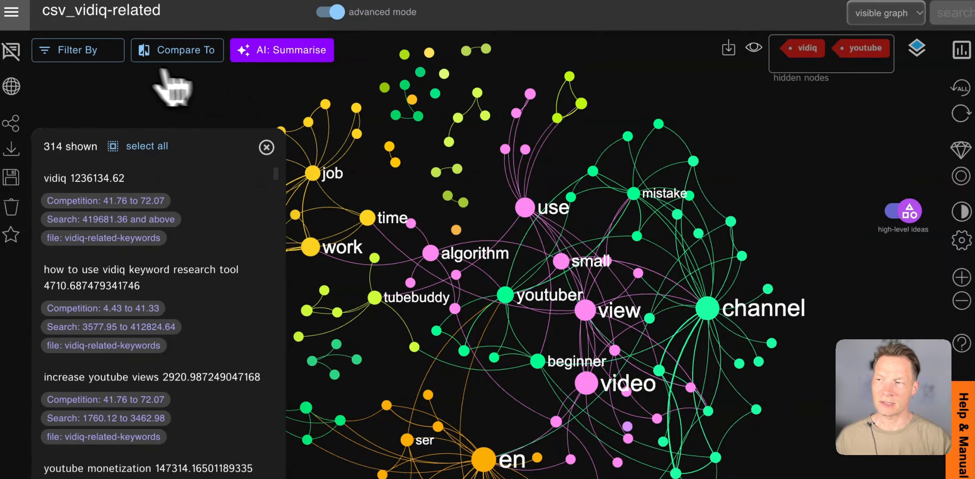
pyautogui.click(266, 148)
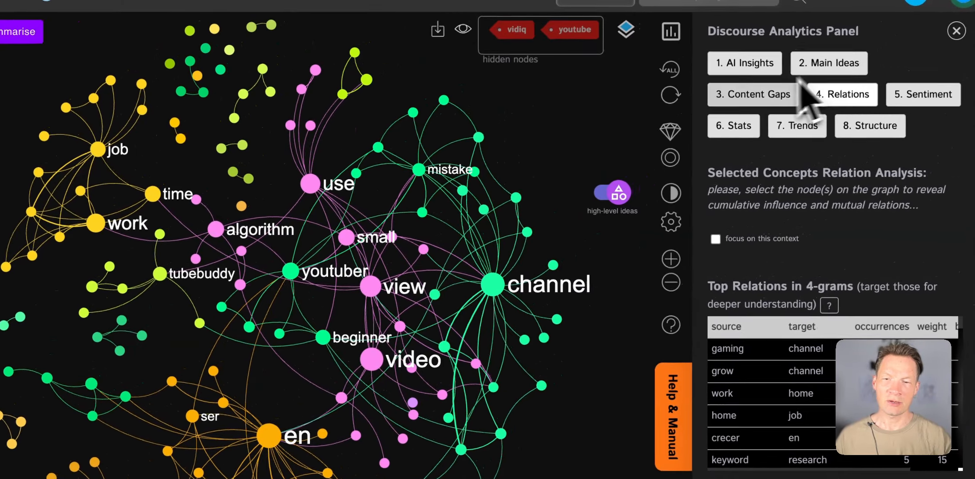
pyautogui.click(813, 62)
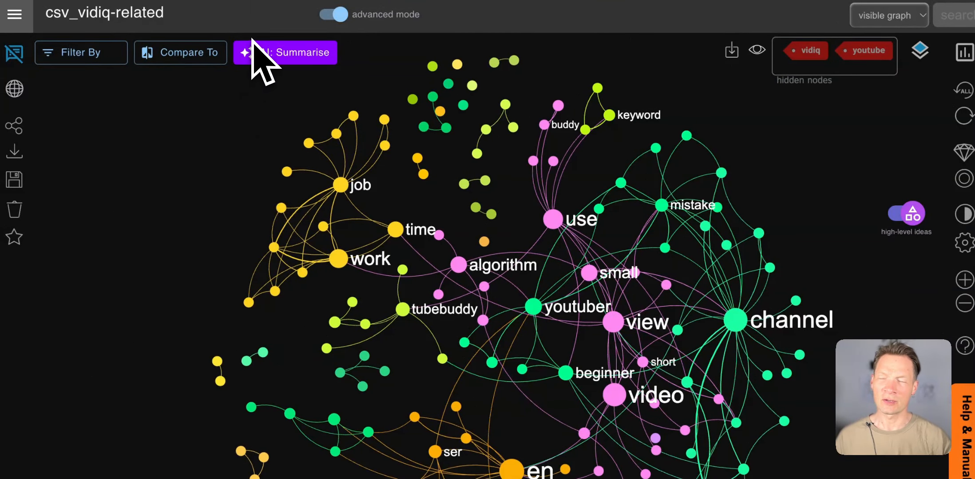
# Look through the available graph filters, especially the Competition and Search volume range tags.
pyautogui.click(80, 56)
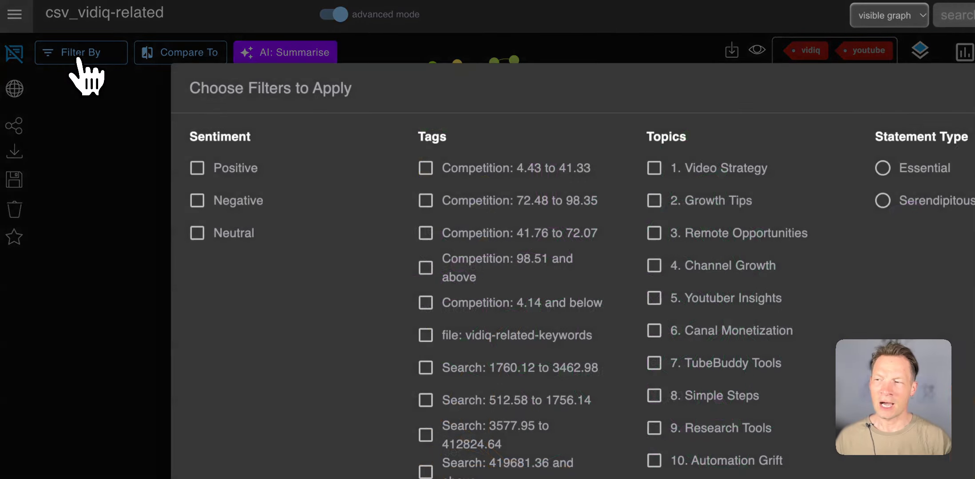
pyautogui.scroll(-2, 470, 466)
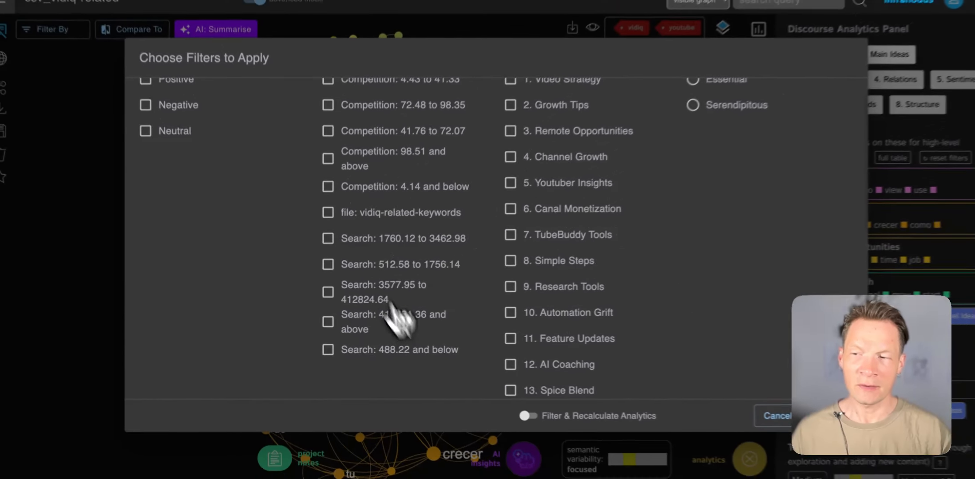
pyautogui.scroll(2, 397, 318)
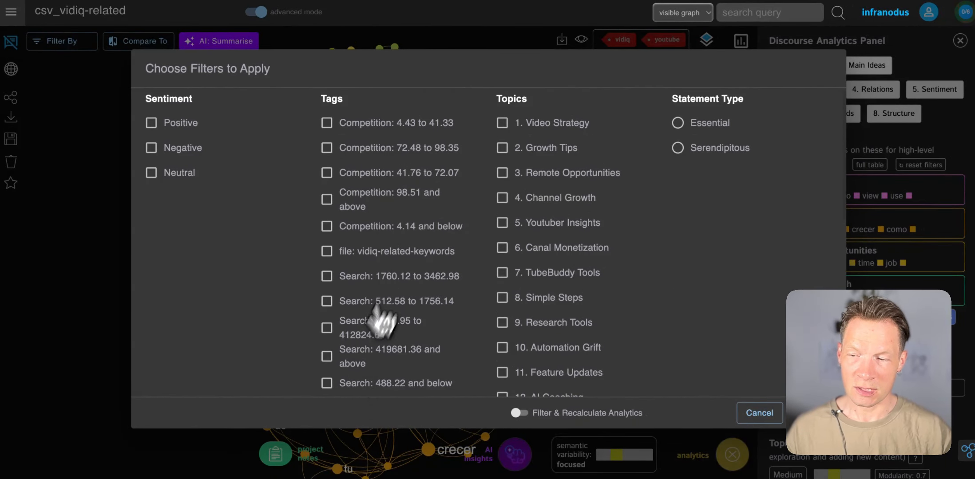
pyautogui.scroll(-1, 376, 305)
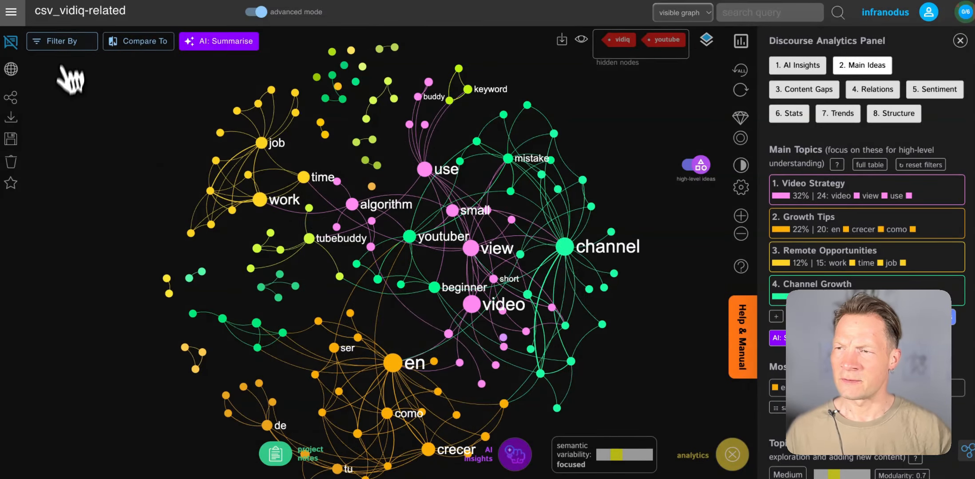
# Filter the graph by Search 3577.95 to 412824.64 and Competition 4.43 to 41.33 with analytics recalculated, and switch off the high-level ideas labels.
pyautogui.click(68, 43)
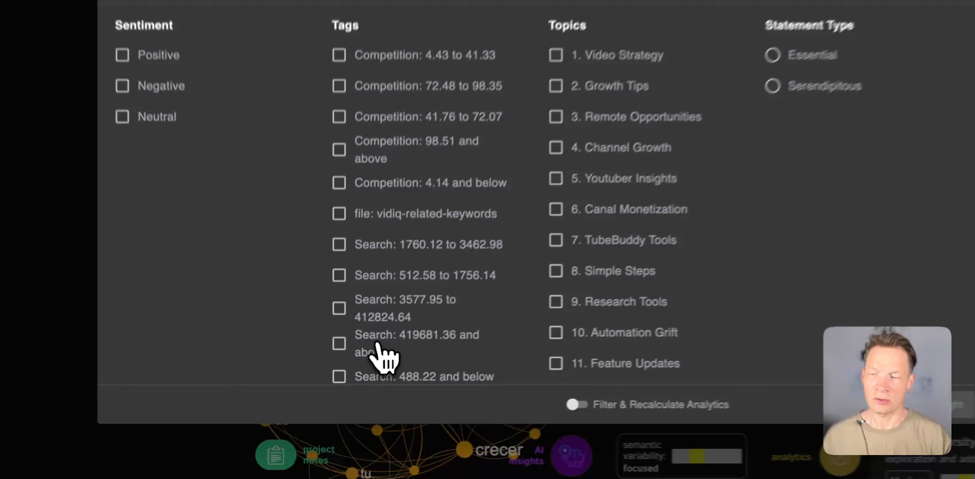
pyautogui.click(358, 360)
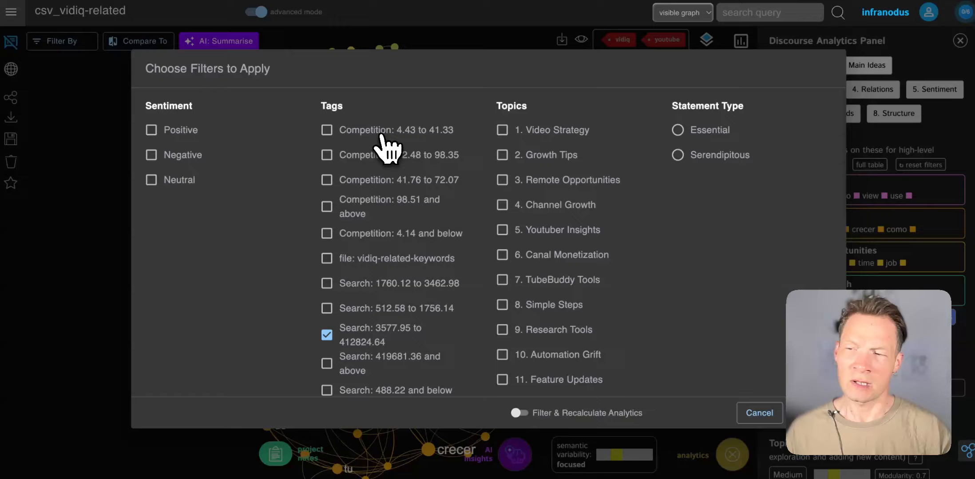
pyautogui.click(382, 131)
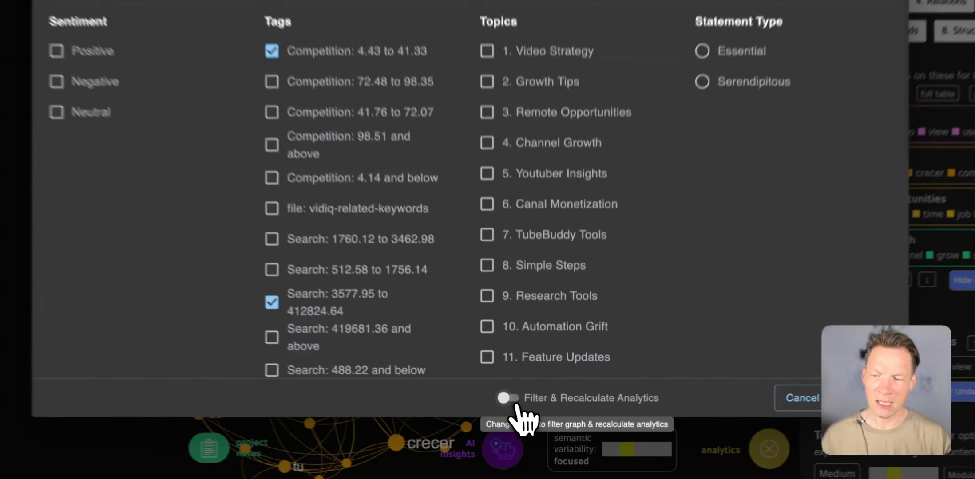
pyautogui.click(518, 413)
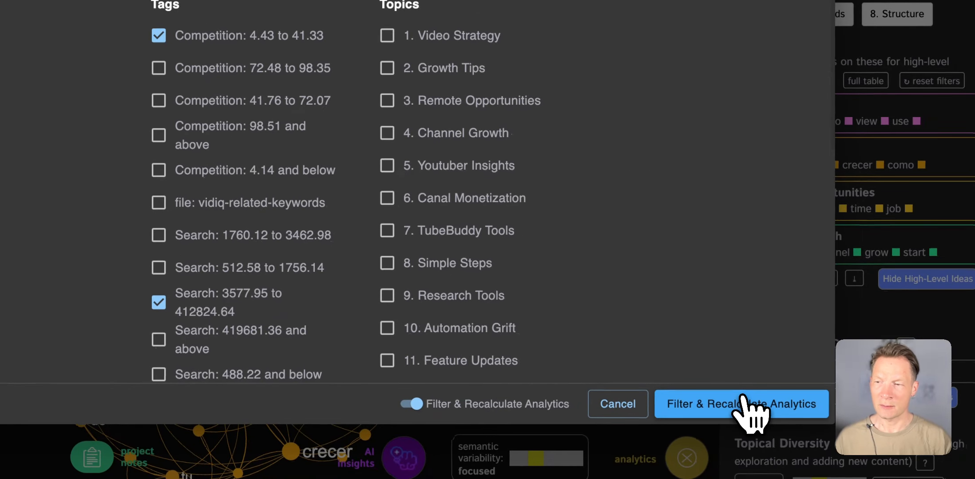
pyautogui.click(870, 471)
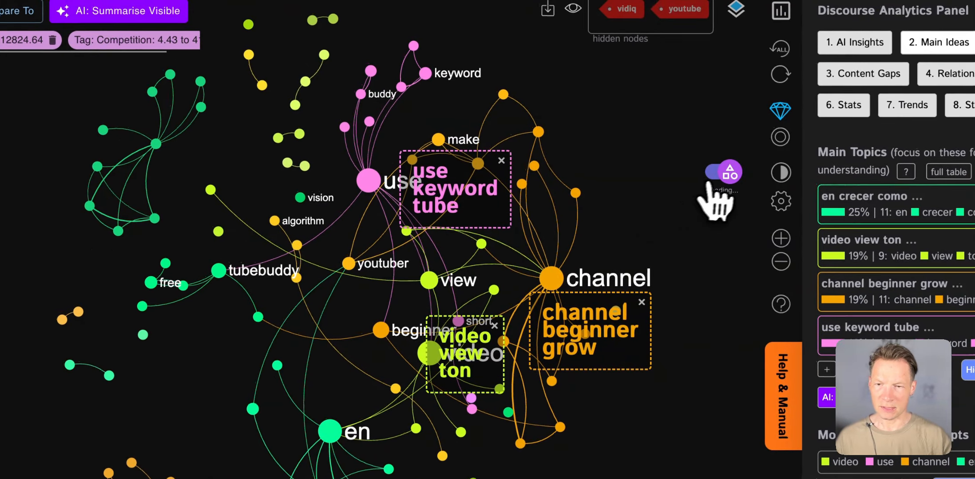
pyautogui.click(642, 81)
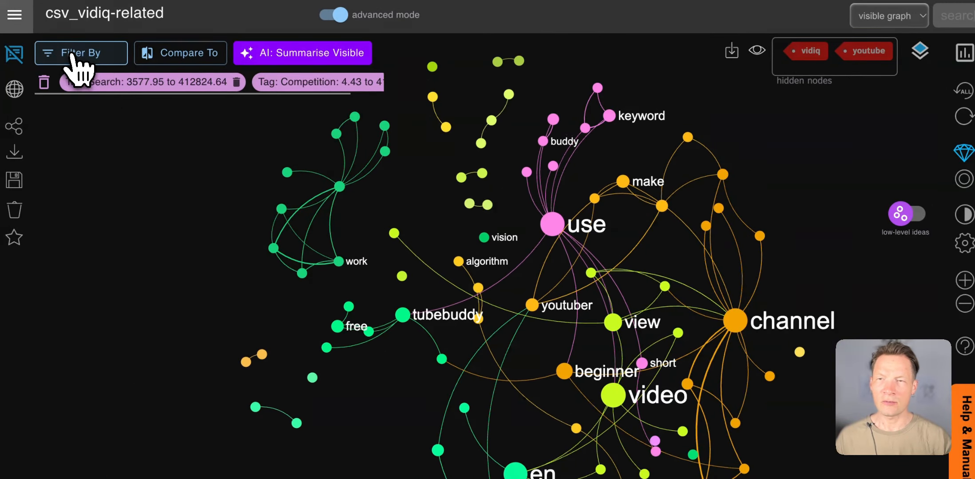
# Restrict the filter to statements that contain all selected tags, recalculate the analytics, and briefly check the filtered statement list.
pyautogui.click(74, 58)
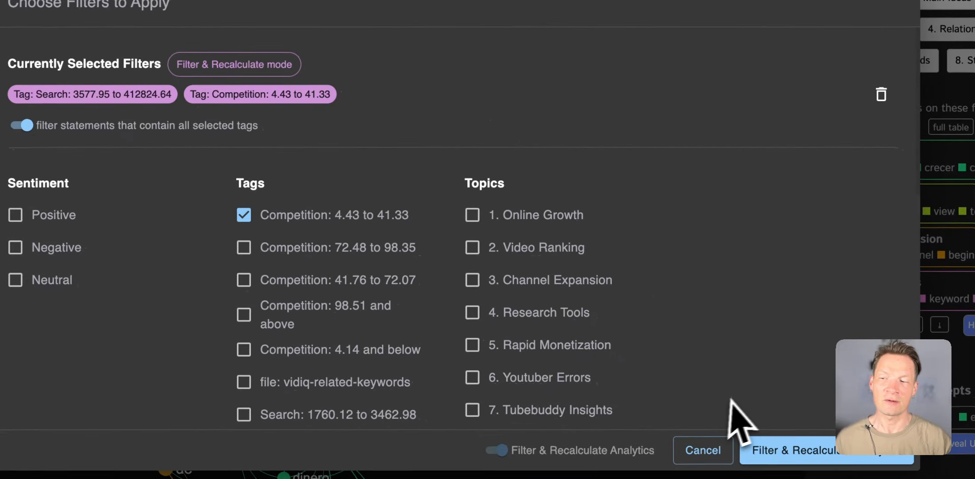
pyautogui.click(168, 177)
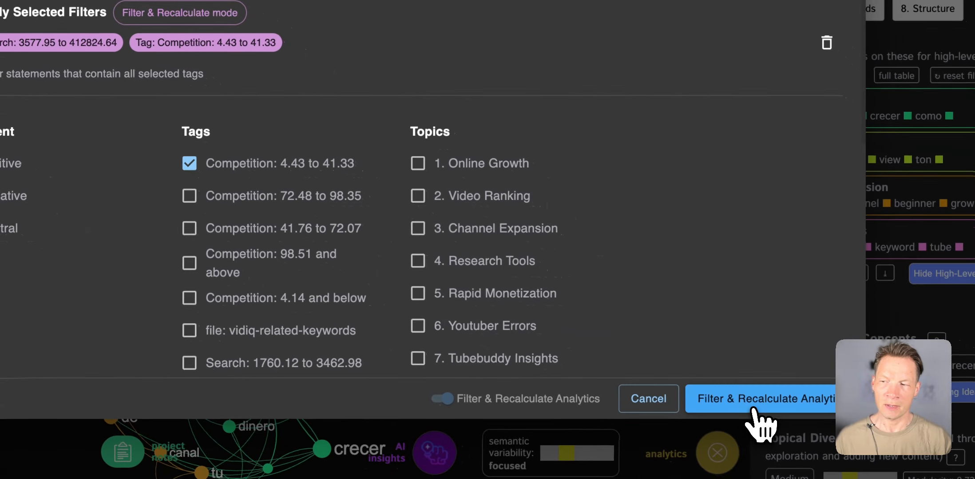
pyautogui.click(753, 411)
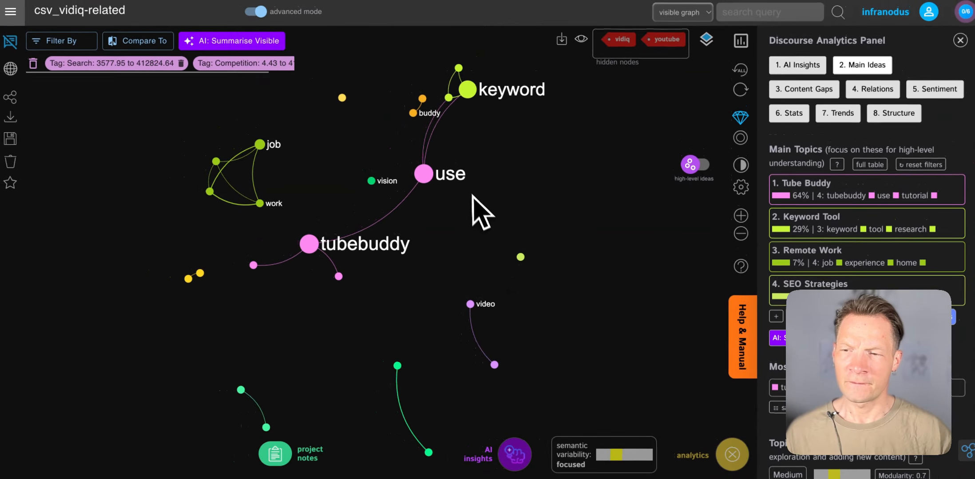
pyautogui.click(11, 42)
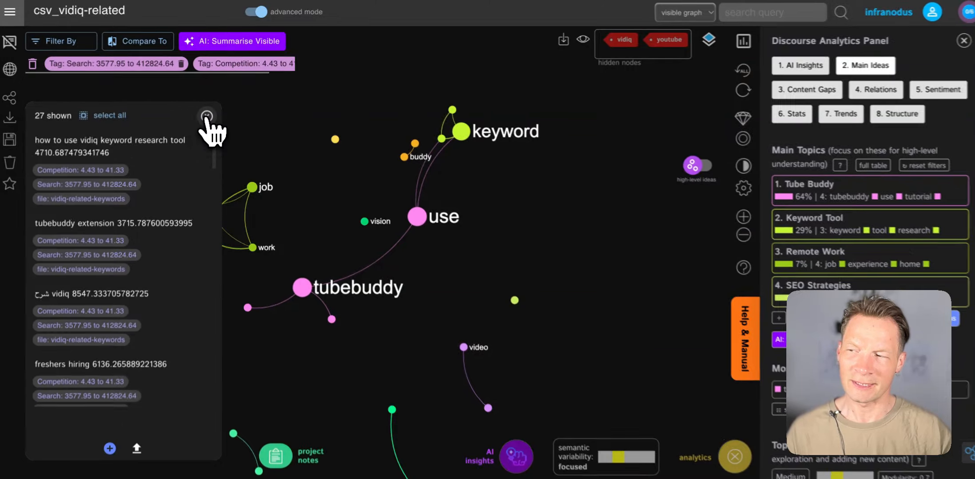
pyautogui.click(207, 116)
# Select the keyword, research and tool nodes in the graph and show their matching statements.
pyautogui.moveTo(496, 294); pyautogui.dragTo(485, 319)
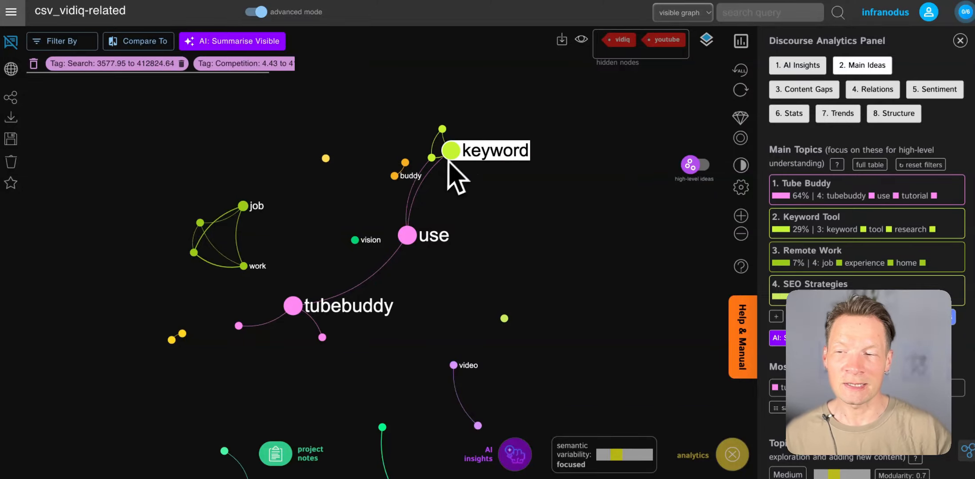
pyautogui.click(450, 151)
pyautogui.click(431, 158)
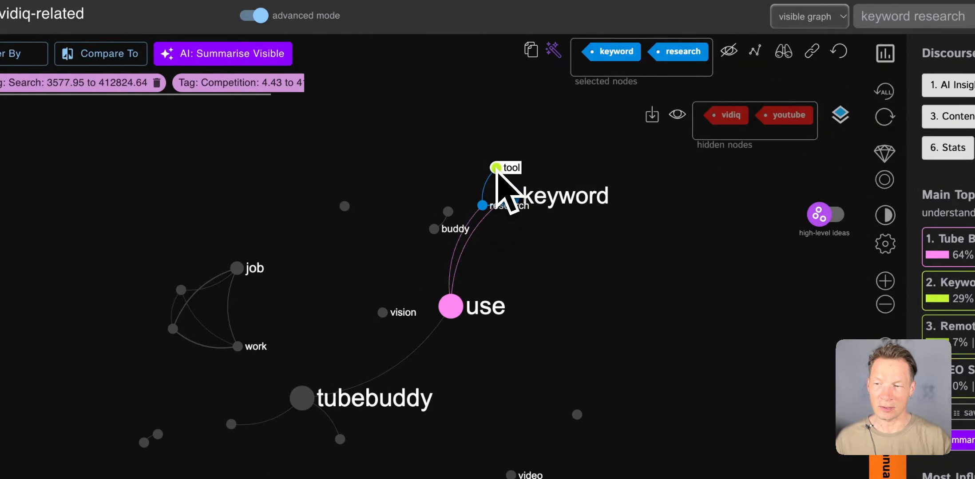
pyautogui.click(496, 169)
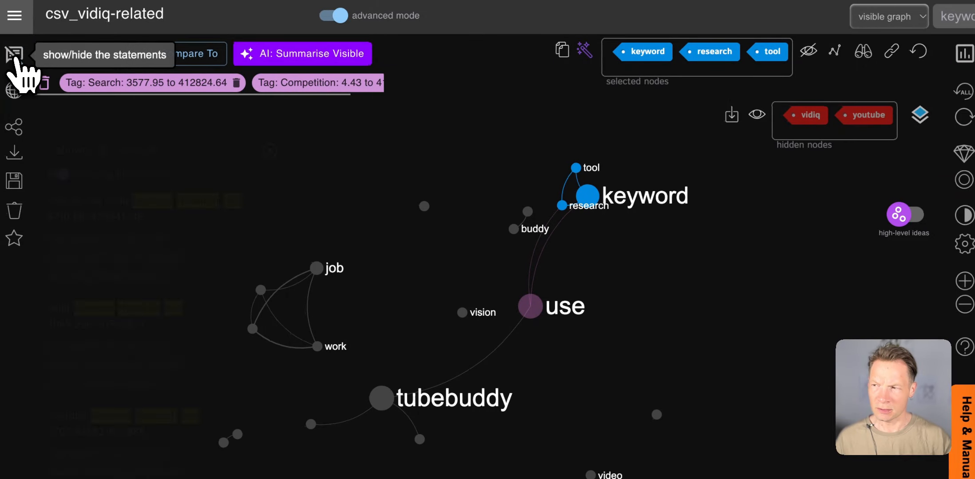
pyautogui.click(16, 57)
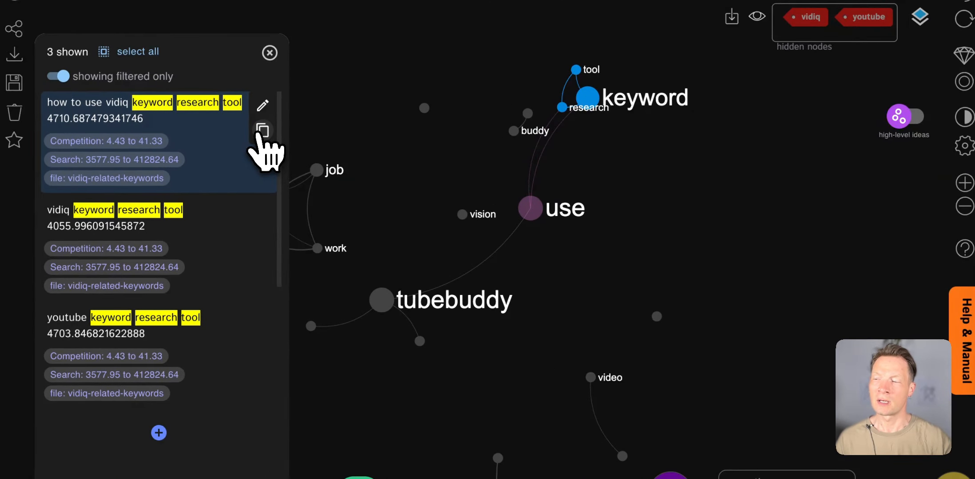
# Copy the statement "how to use vidiq keyword research tool" with its volume into the project notes and save them.
pyautogui.click(262, 131)
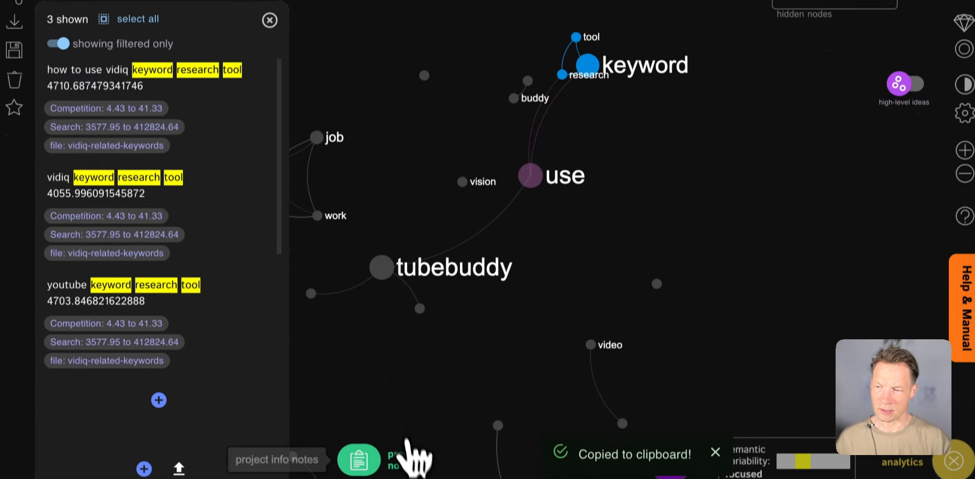
pyautogui.click(411, 478)
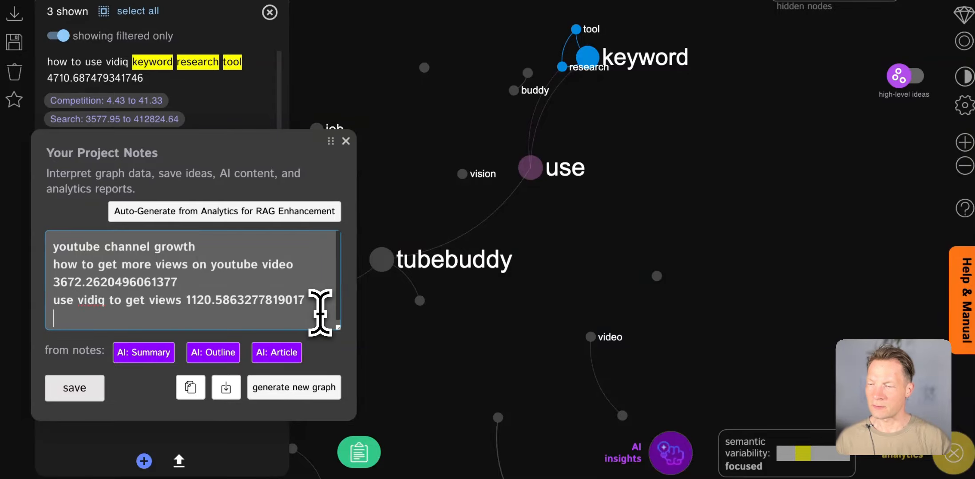
pyautogui.hotkey('ctrl', 'v')
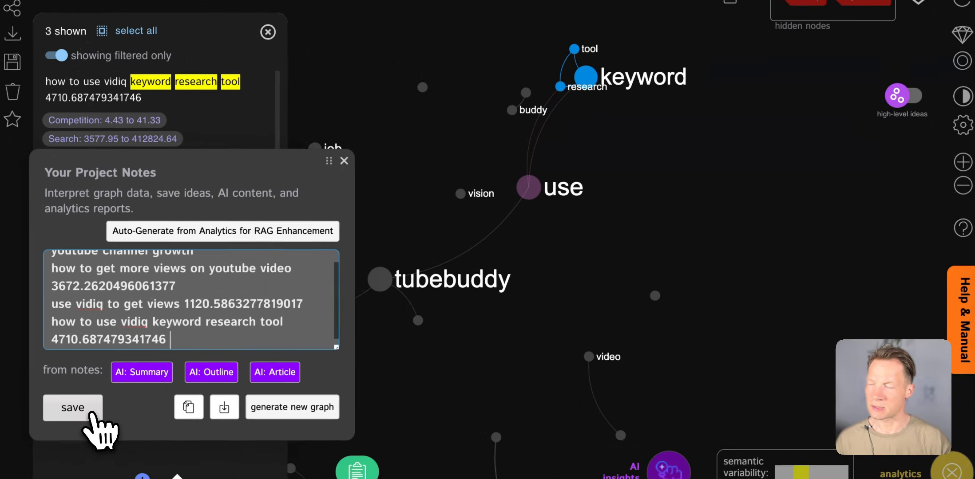
pyautogui.click(92, 413)
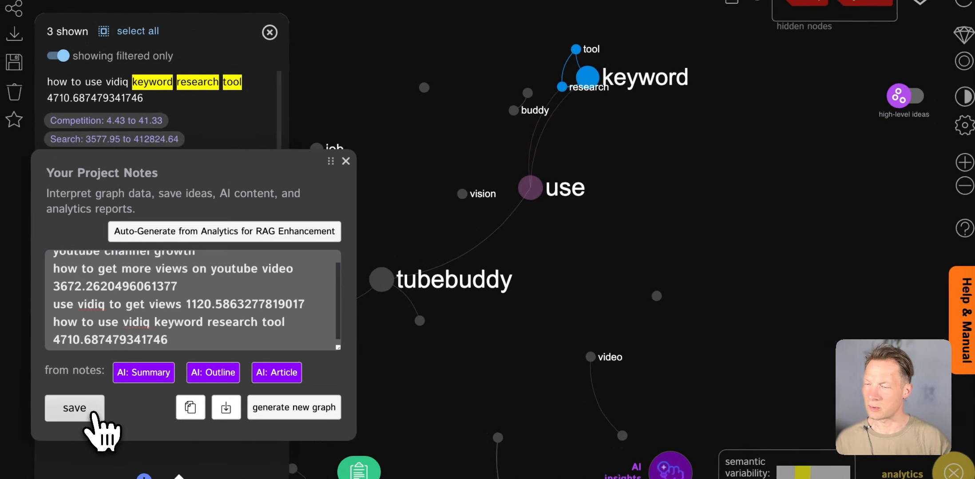
pyautogui.click(346, 161)
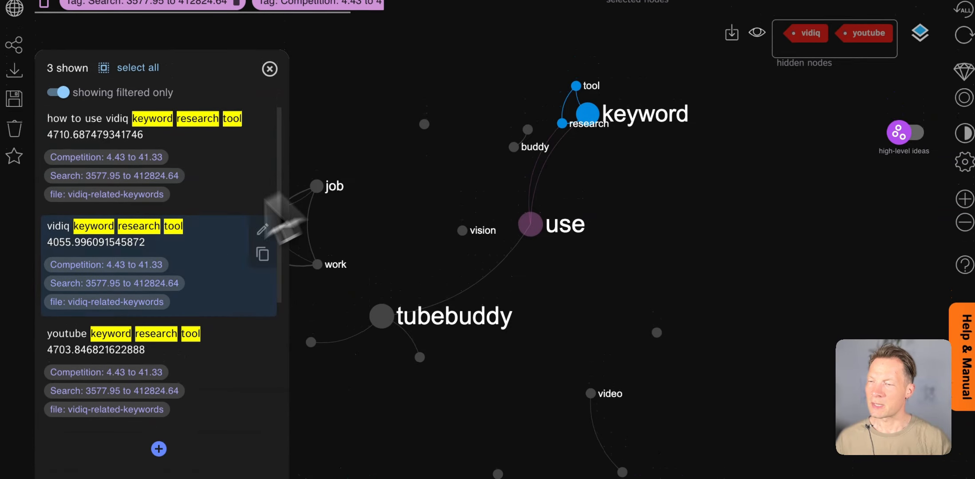
# Add the statement "youtube keyword research tool" with its volume to the project notes and save them.
pyautogui.scroll(-5, 163, 294)
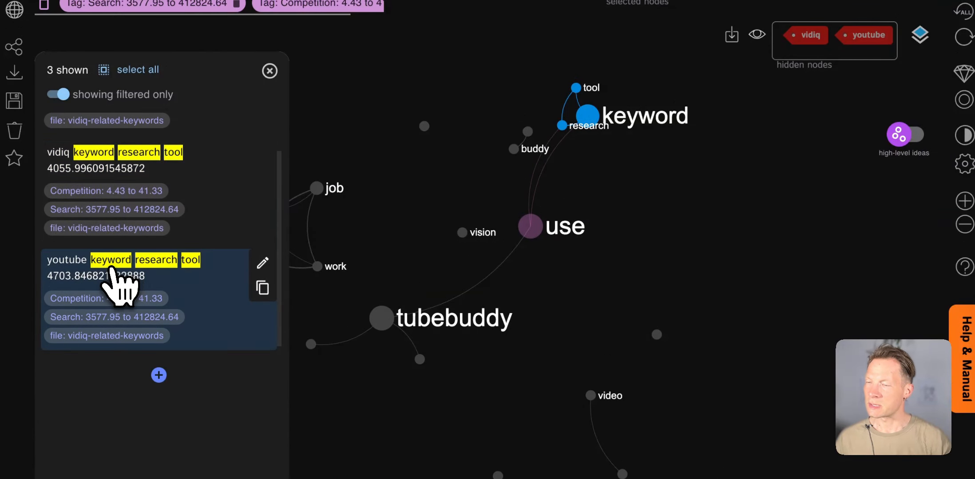
pyautogui.click(260, 290)
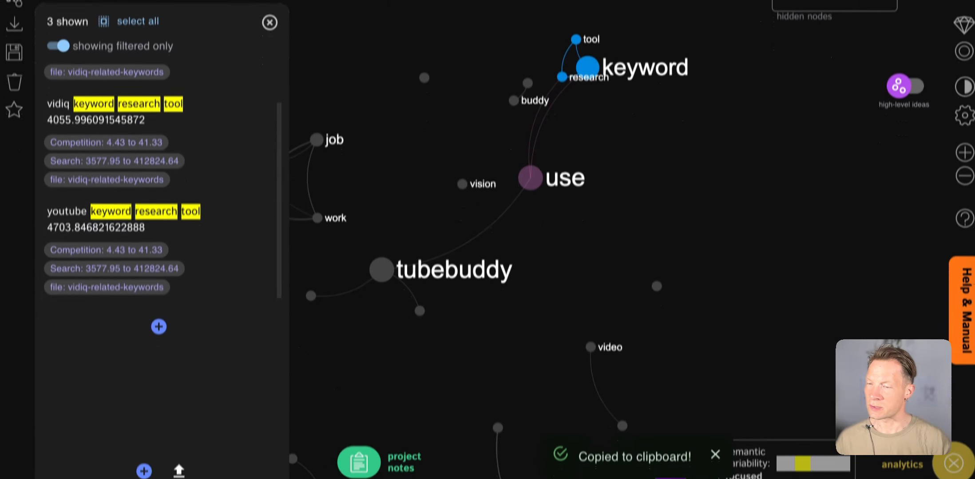
pyautogui.click(375, 454)
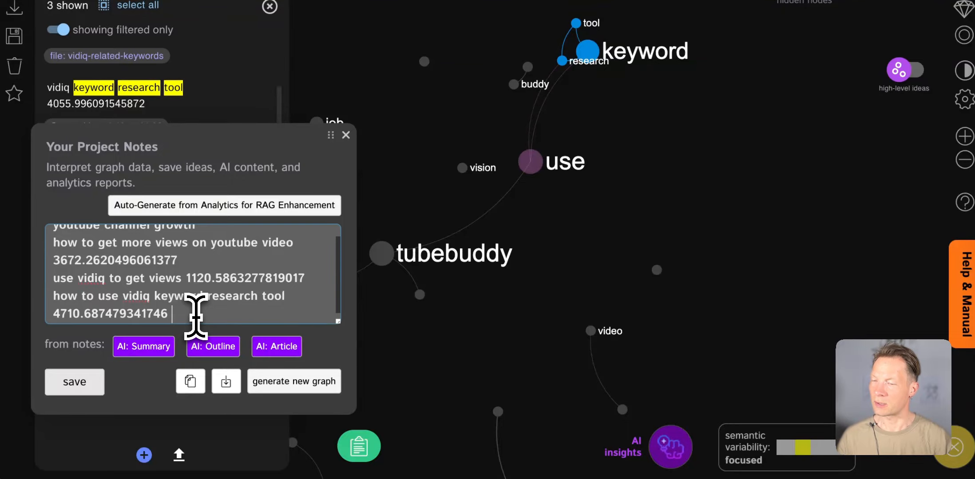
pyautogui.hotkey('ctrl', 'v')
pyautogui.click(71, 386)
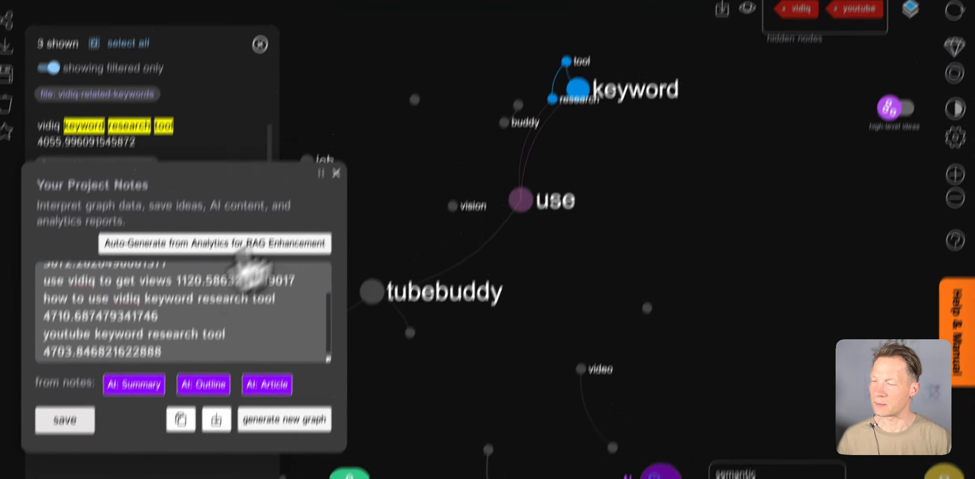
pyautogui.click(346, 135)
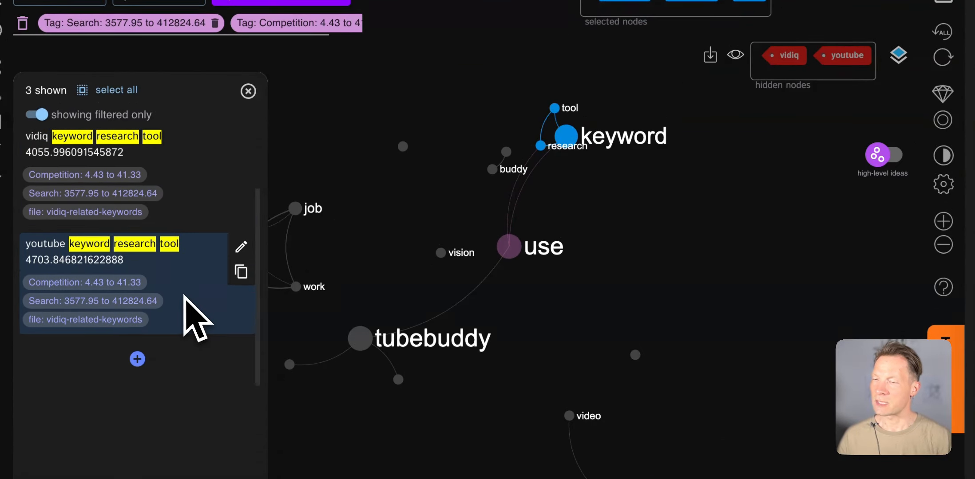
# Reset the node selection, select the tubebuddy node, and review the search volumes of its matching statements.
pyautogui.scroll(3, 196, 318)
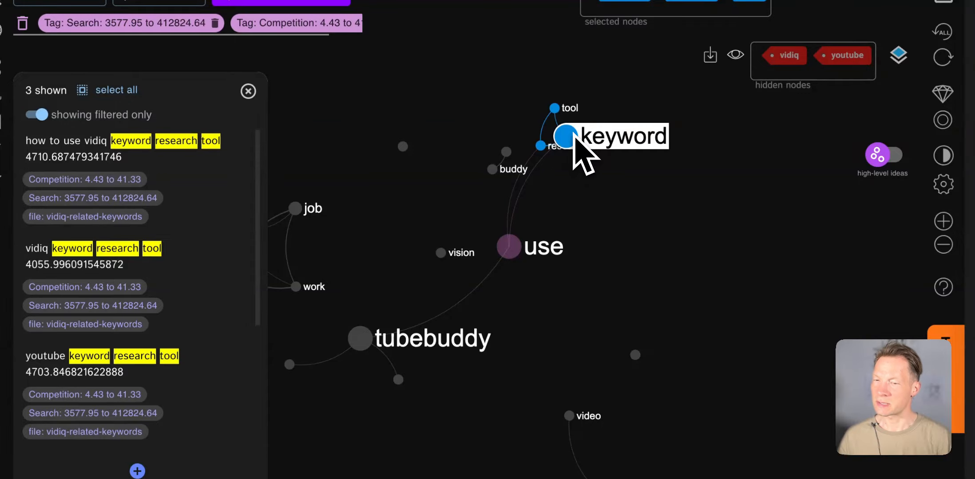
pyautogui.click(573, 138)
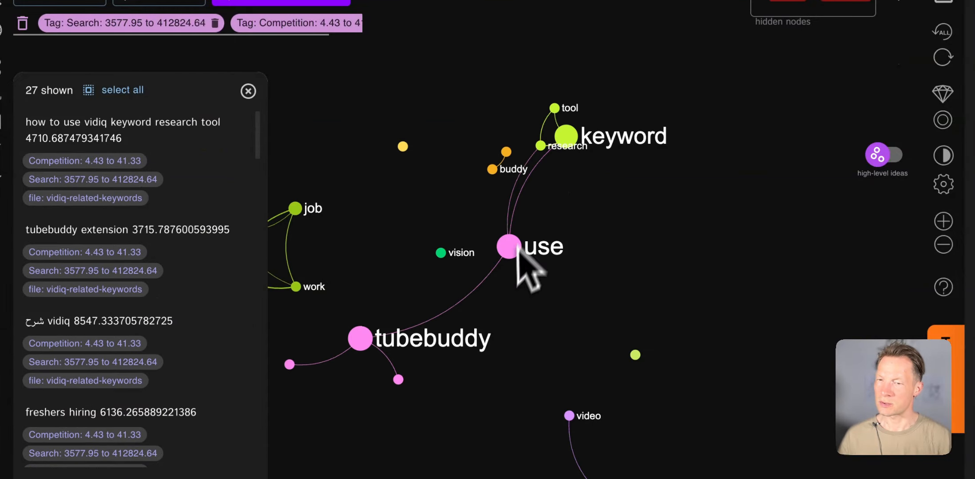
pyautogui.moveTo(510, 270); pyautogui.dragTo(572, 235)
pyautogui.moveTo(421, 303)
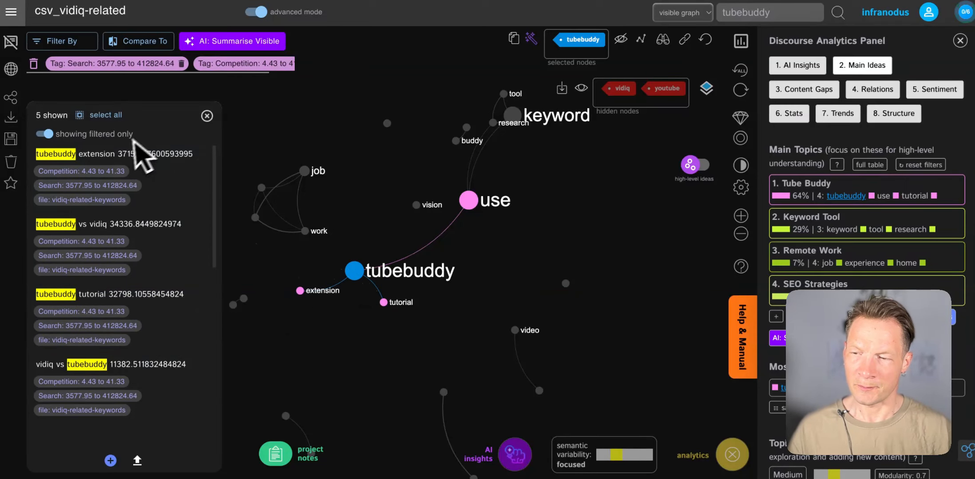
pyautogui.scroll(-5, 109, 421)
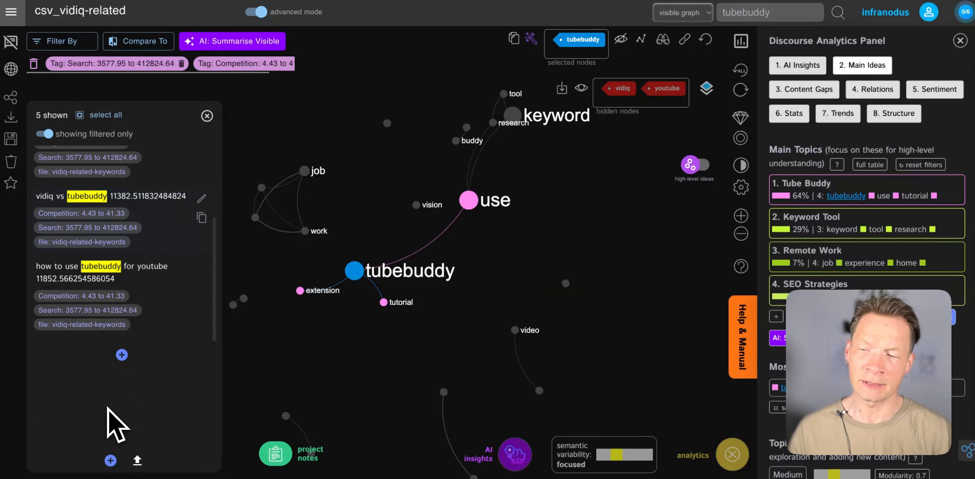
pyautogui.scroll(5, 108, 422)
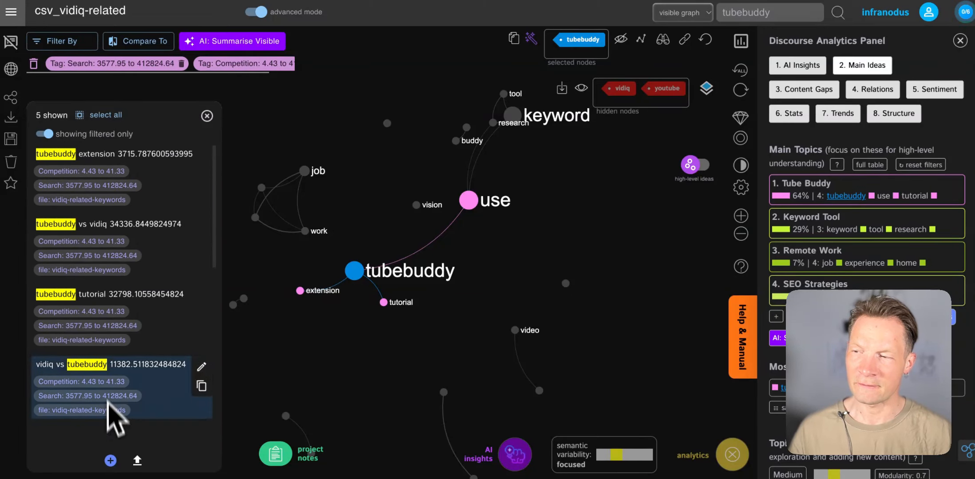
pyautogui.scroll(-3, 101, 344)
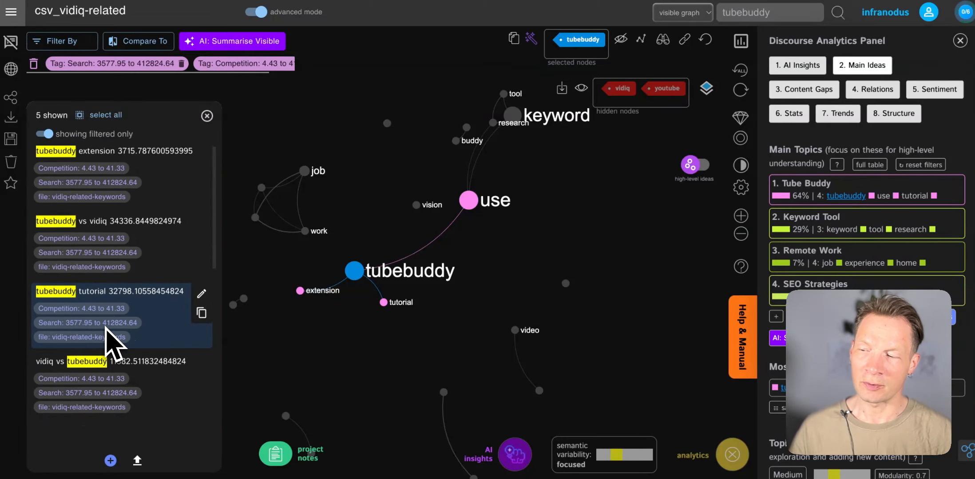
pyautogui.scroll(5, 107, 342)
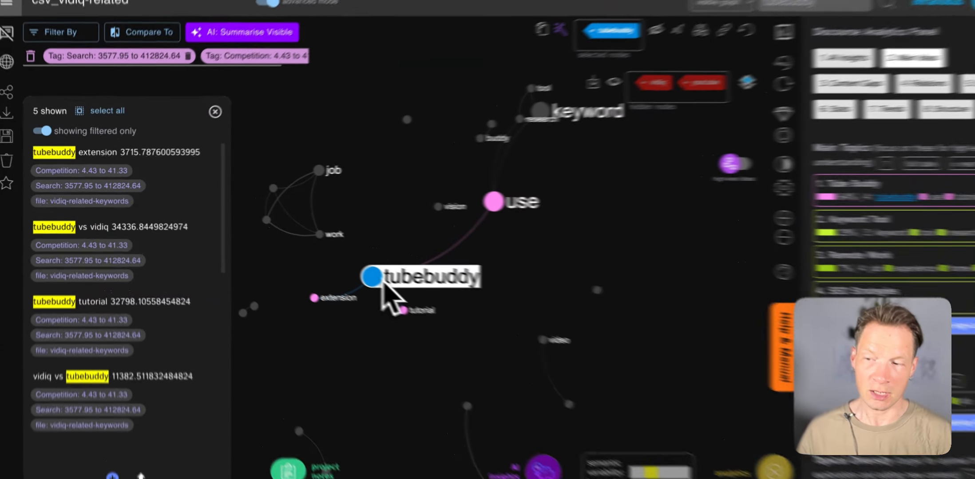
# Clear the tubebuddy node selection and review the keywords and search volumes collected in the project notes.
pyautogui.click(357, 269)
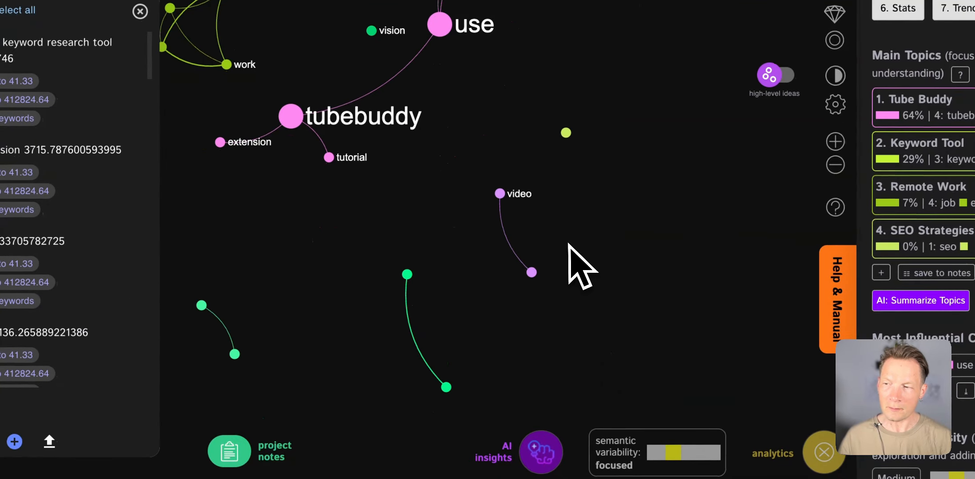
pyautogui.click(291, 461)
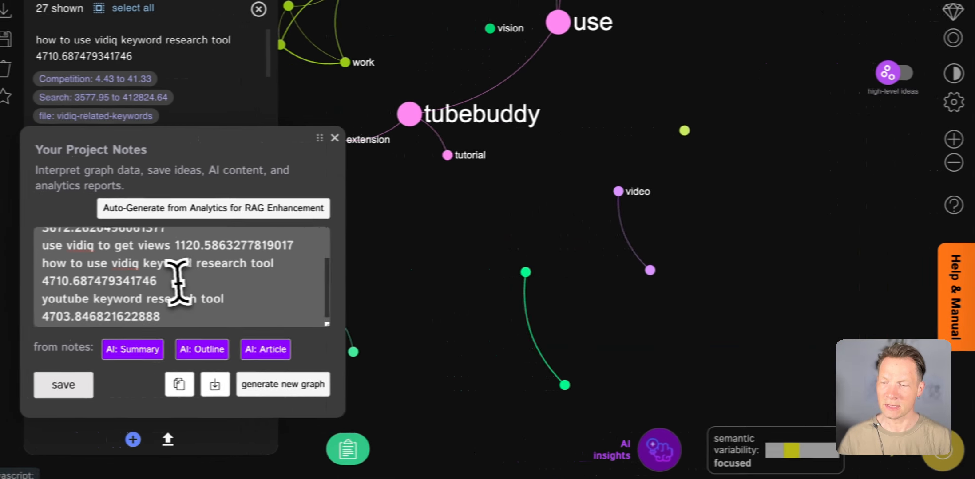
pyautogui.scroll(3, 62, 291)
pyautogui.scroll(-3, 181, 282)
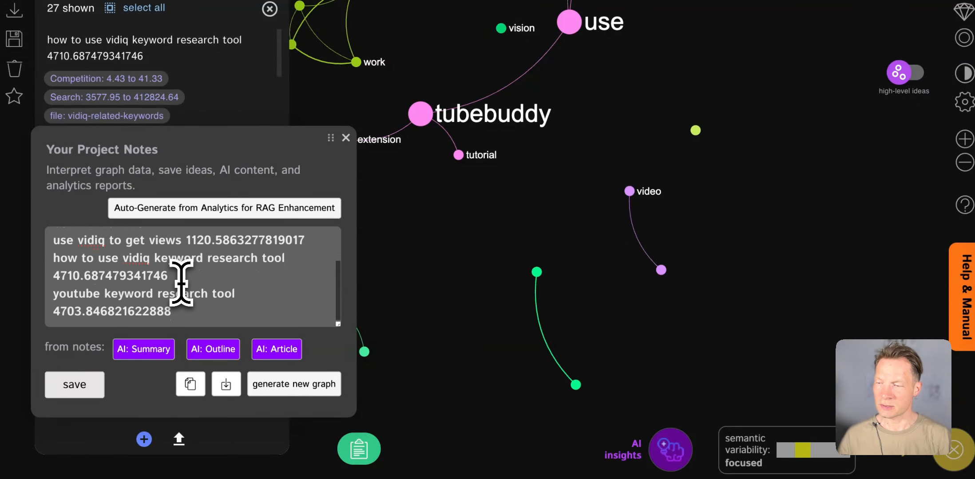
pyautogui.moveTo(264, 295); pyautogui.dragTo(61, 287)
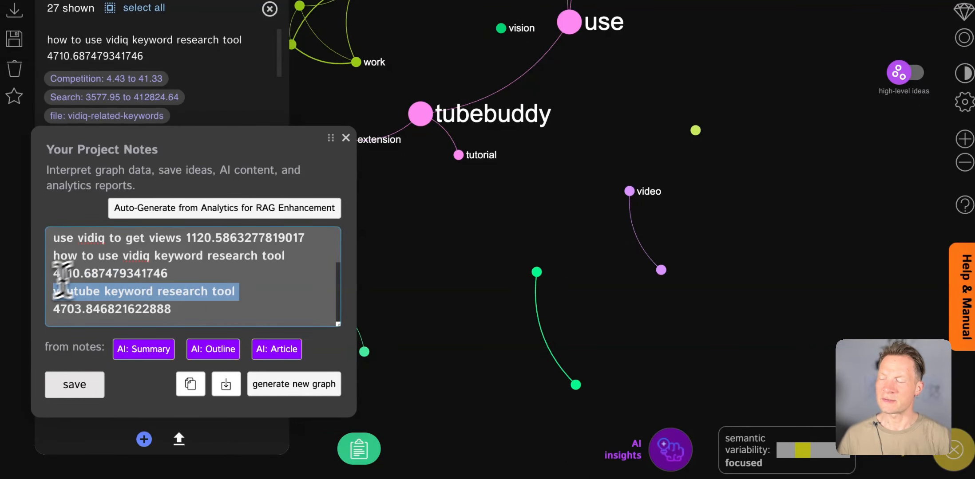
pyautogui.scroll(1, 186, 287)
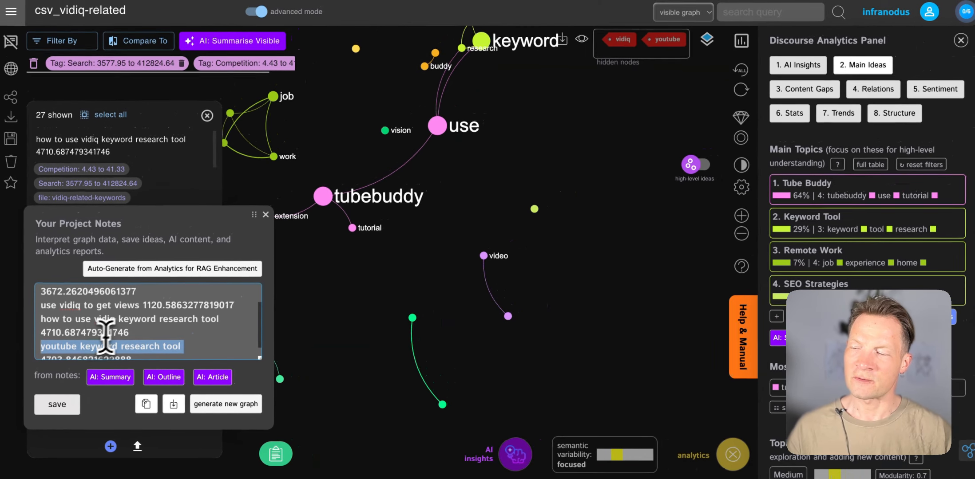
pyautogui.scroll(2, 142, 331)
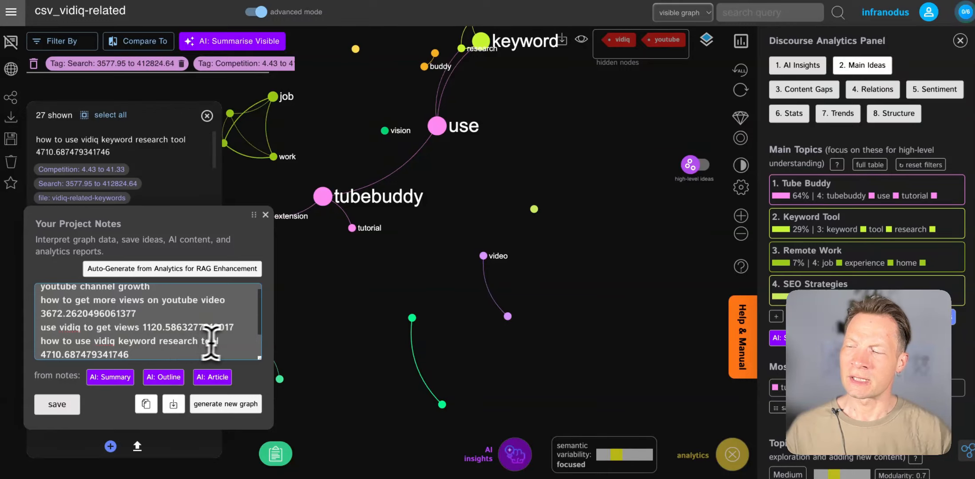
pyautogui.moveTo(220, 342); pyautogui.dragTo(36, 329)
pyautogui.scroll(1, 95, 312)
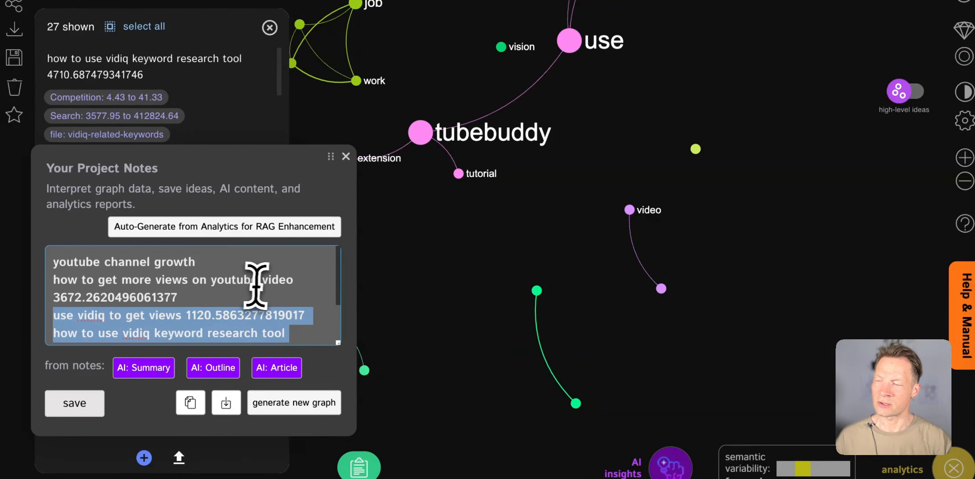
pyautogui.click(257, 280)
pyautogui.moveTo(271, 280); pyautogui.dragTo(110, 280)
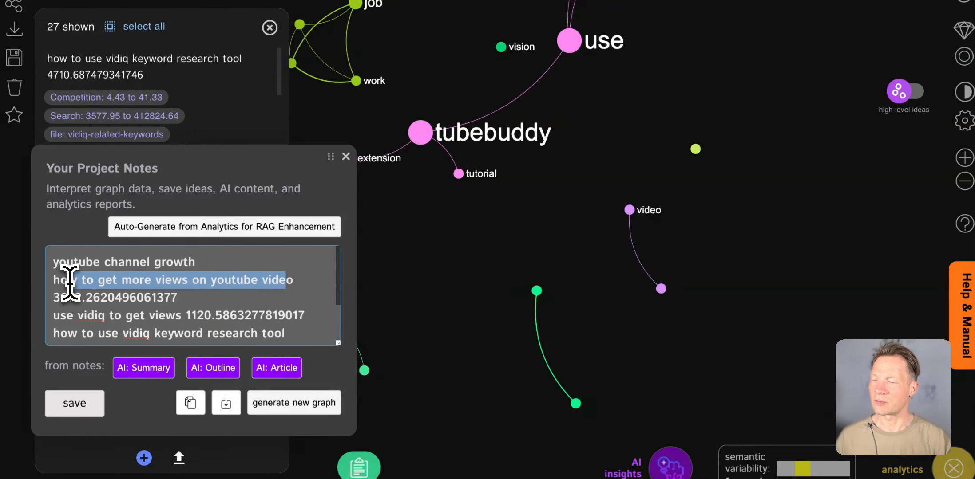
pyautogui.click(188, 297)
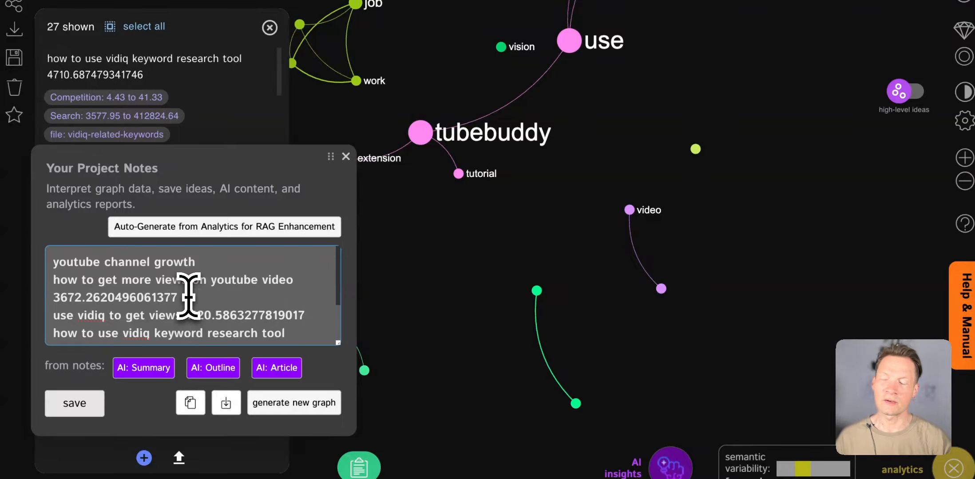
# Copy all project notes and request an AI response to "Generate a title for Youtube video that would have all those keyword combinations:" followed by the notes.
pyautogui.hotkey('ctrl', 'a')
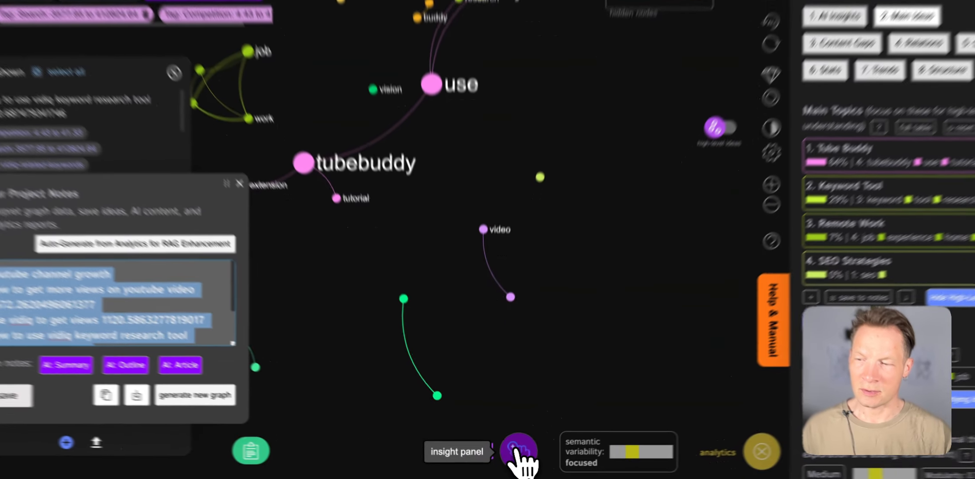
pyautogui.click(518, 450)
pyautogui.click(501, 312)
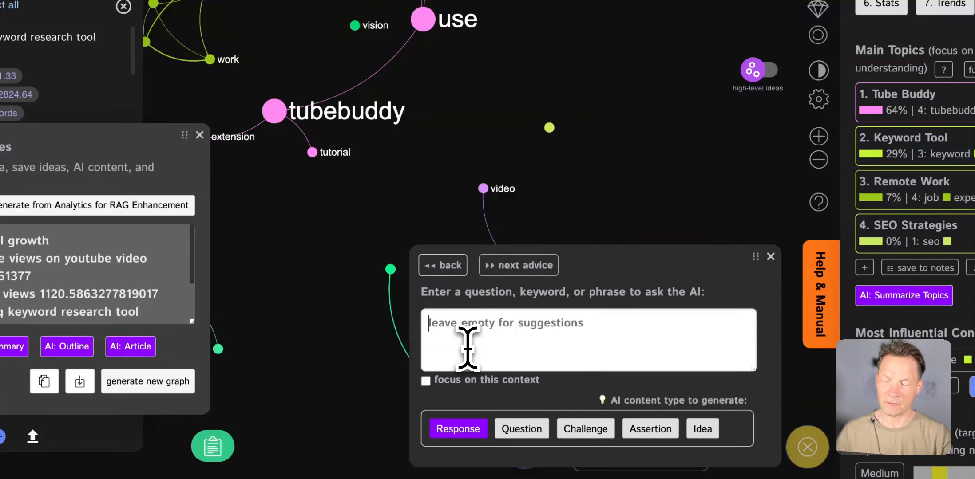
pyautogui.press('BackSpace')
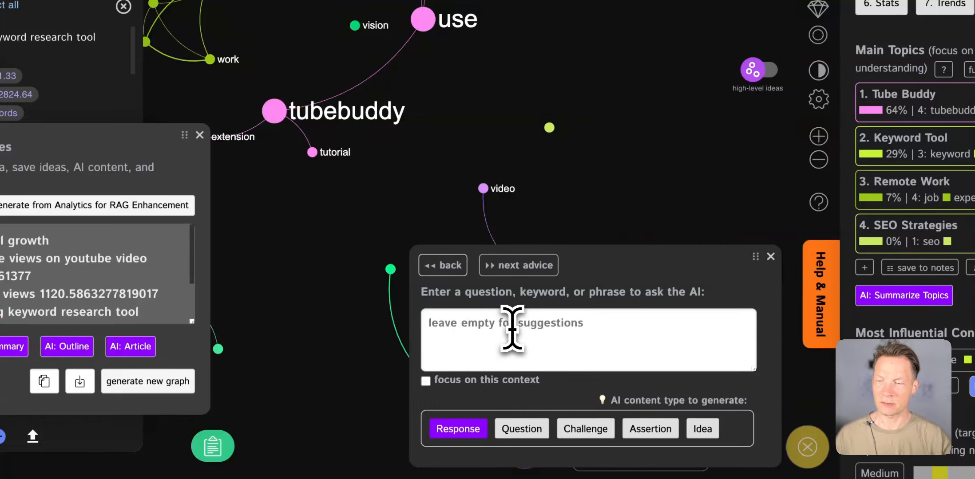
pyautogui.write('Generate ')
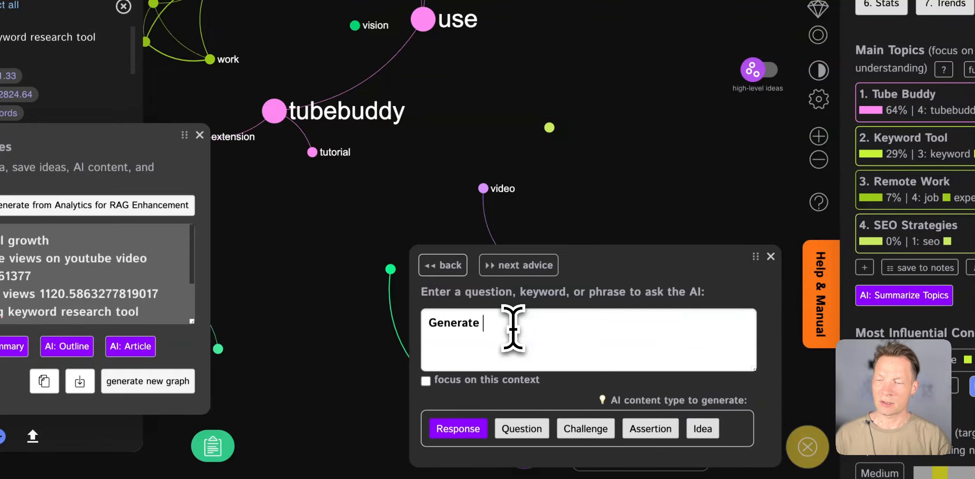
pyautogui.write('a')
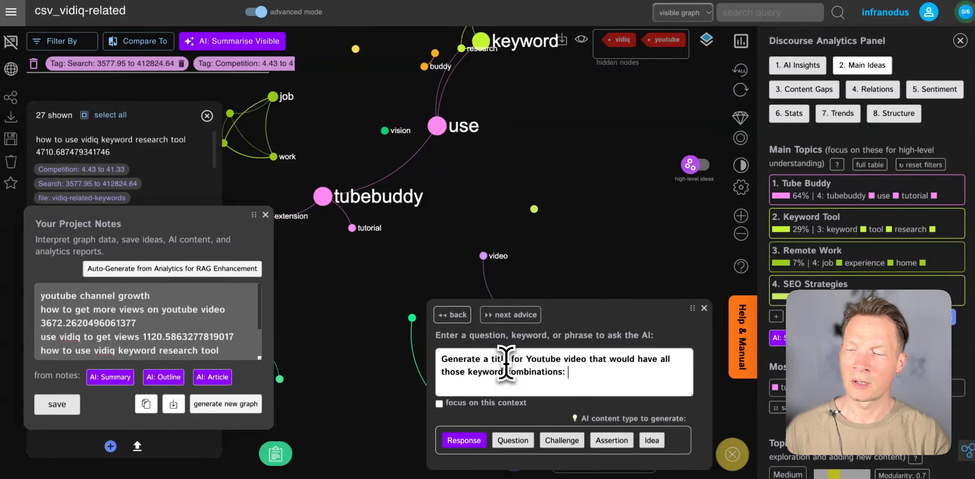
pyautogui.hotkey('ctrl', 'v')
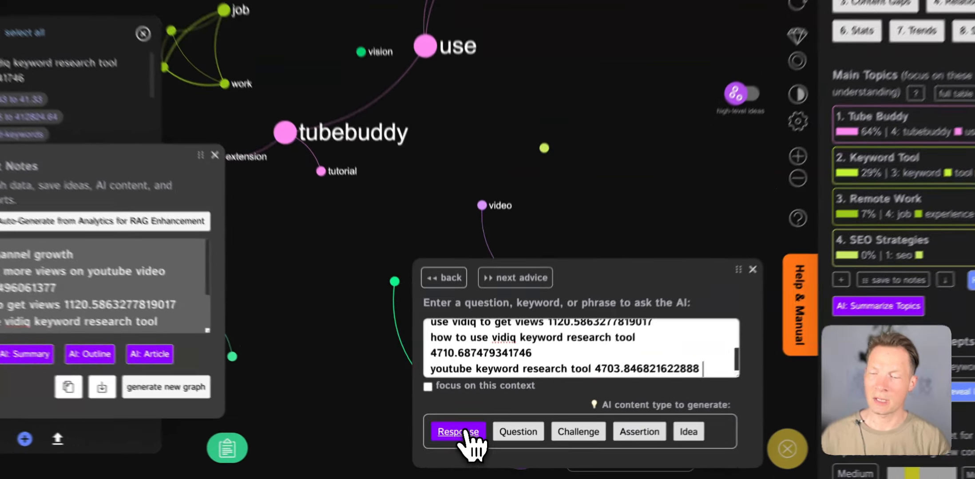
pyautogui.click(464, 440)
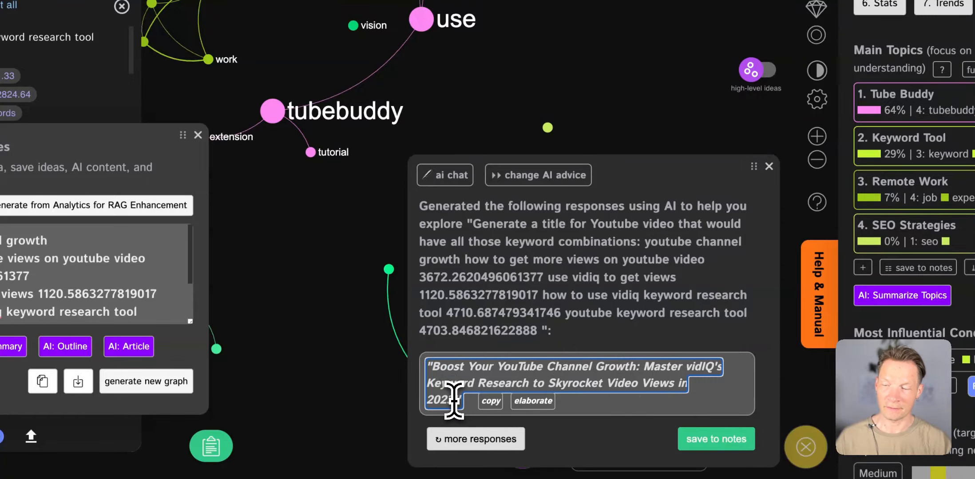
# Copy the AI-generated video title and append it to the end of the project notes after a blank line.
pyautogui.moveTo(454, 399); pyautogui.dragTo(425, 373)
pyautogui.click(489, 401)
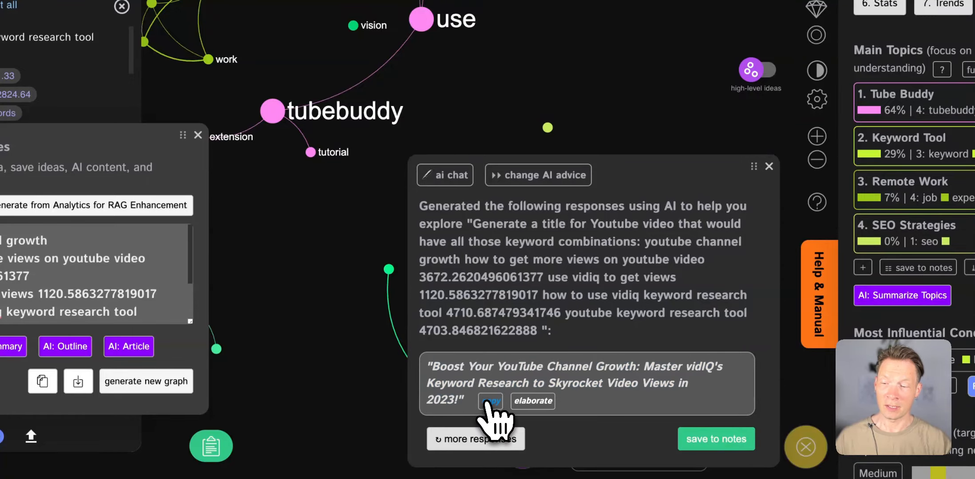
pyautogui.press('super+Tab')
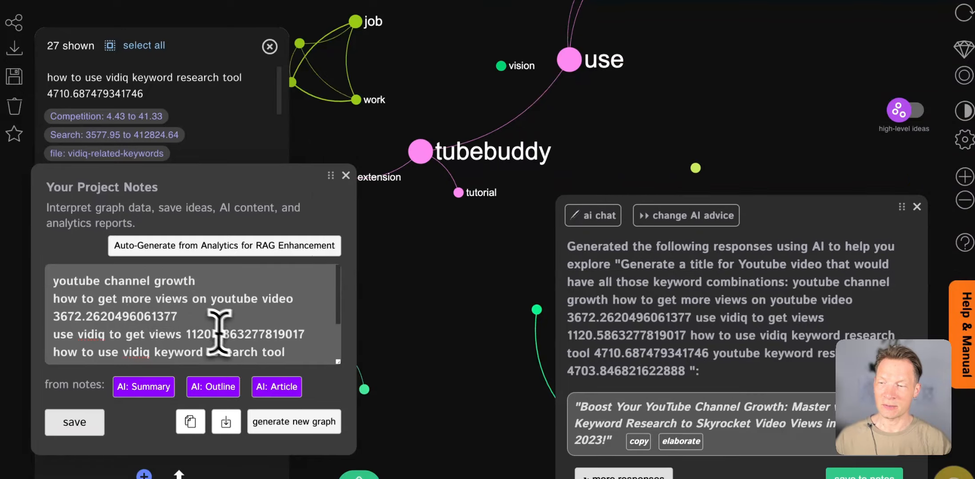
pyautogui.click(230, 335)
pyautogui.scroll(-2, 284, 341)
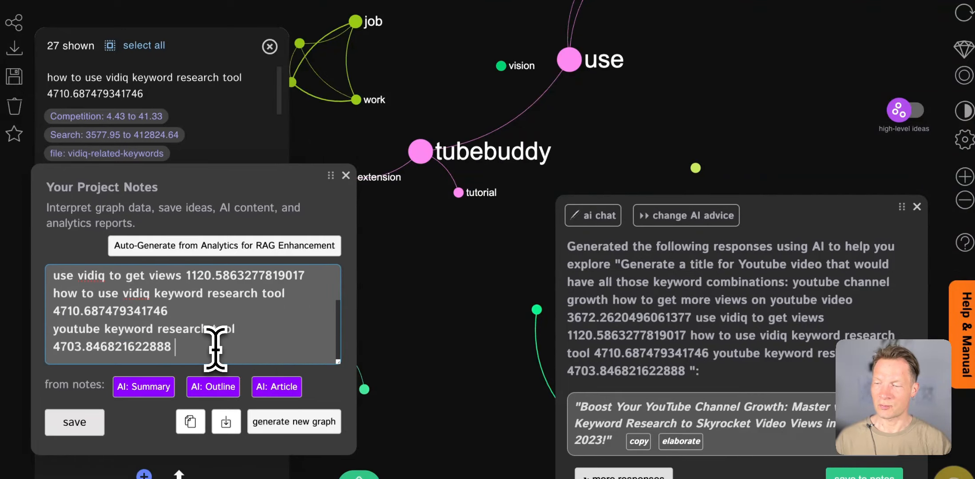
pyautogui.press('Return')
pyautogui.press('Return')
pyautogui.press('super+v')
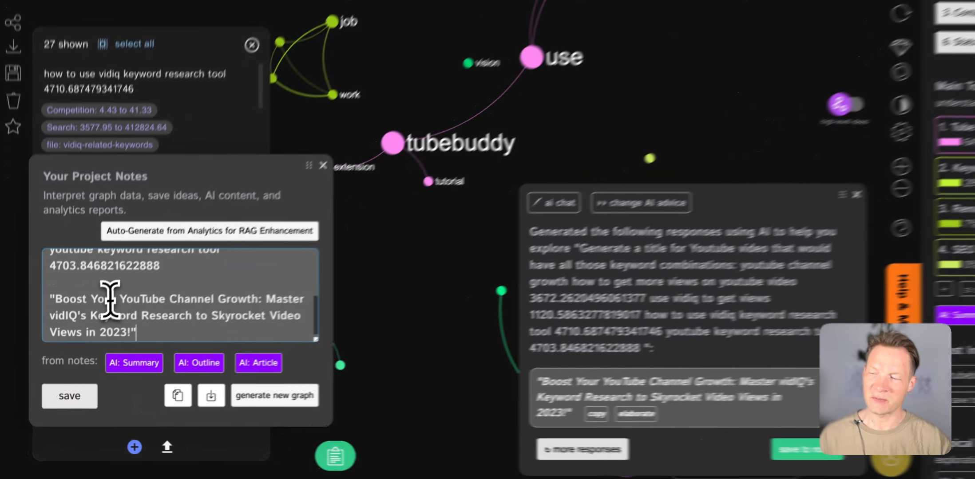
# Check the added title's wording, save the project notes, review them against the keywords and close the notes.
pyautogui.moveTo(92, 326); pyautogui.dragTo(215, 325)
pyautogui.click(131, 328)
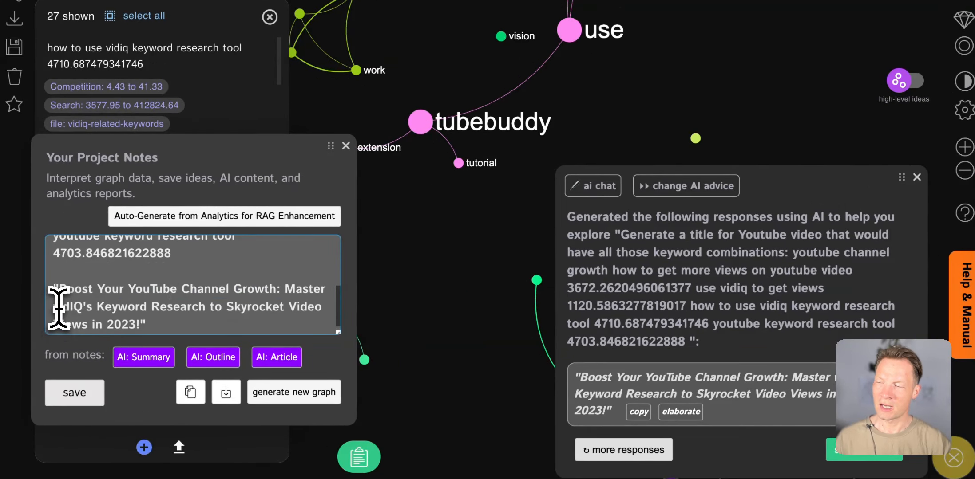
pyautogui.click(287, 306)
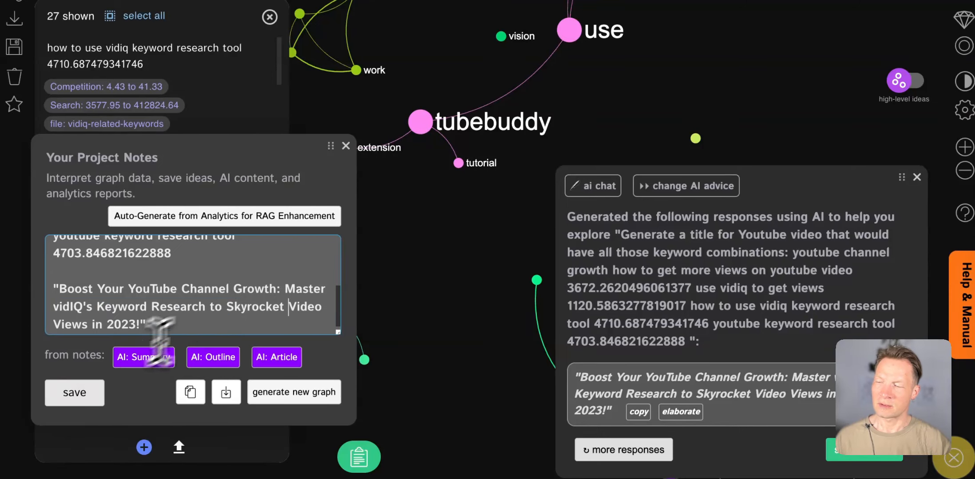
pyautogui.click(71, 393)
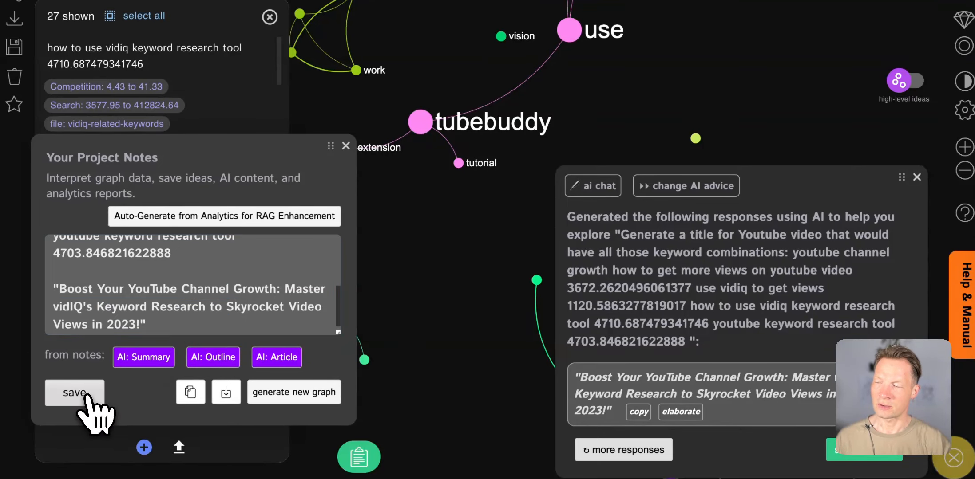
pyautogui.scroll(3, 243, 287)
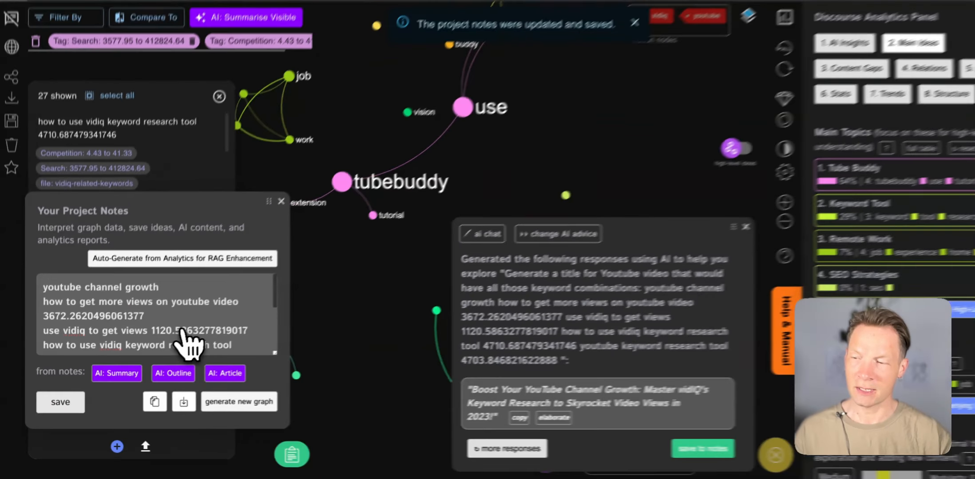
pyautogui.scroll(-3, 225, 307)
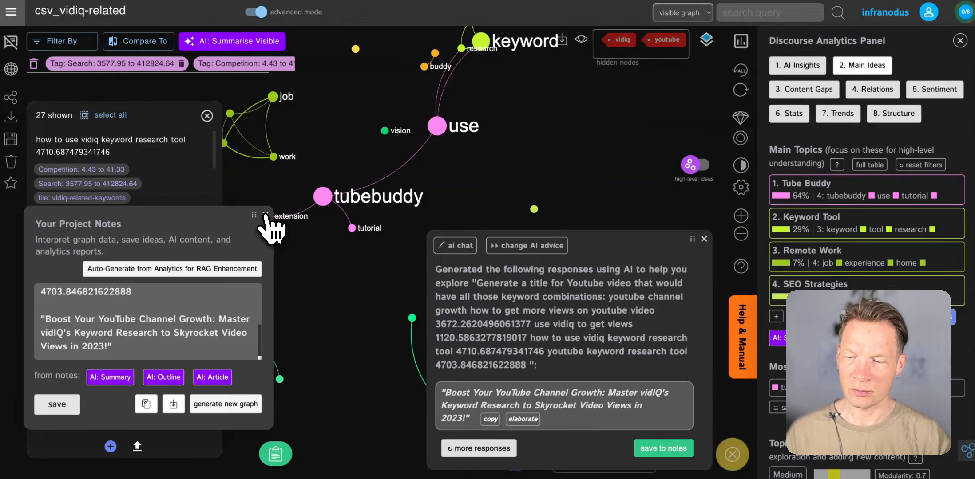
pyautogui.click(265, 216)
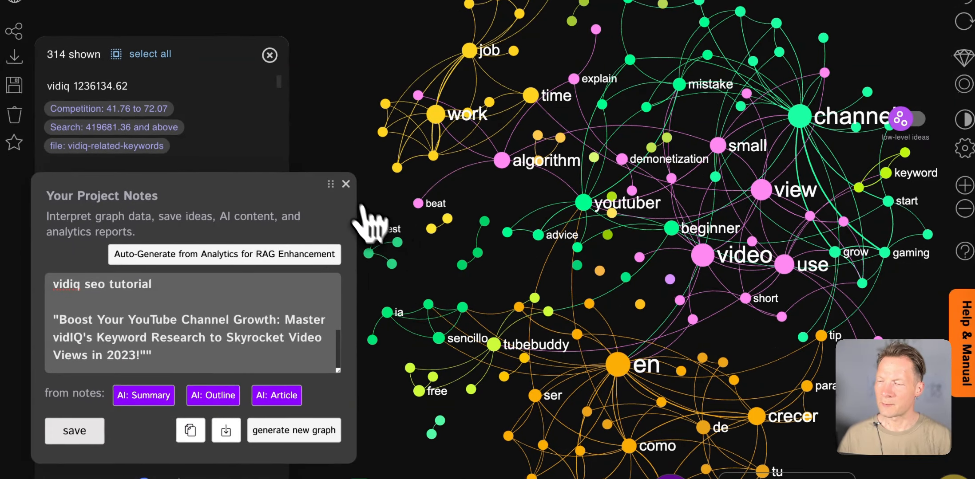
pyautogui.click(345, 184)
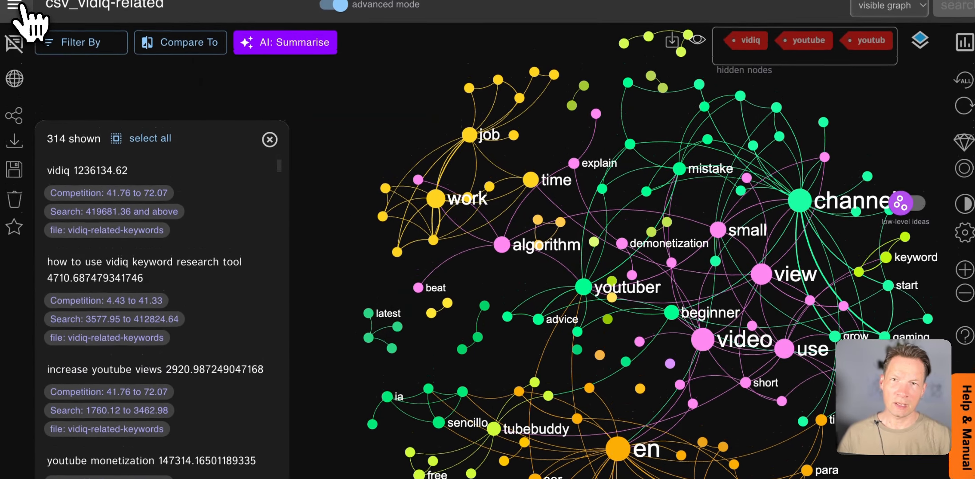
# Go to the InfraNodus start page, begin a Market and SEO Analysis and show the Informational Demand data sources.
pyautogui.click(15, 5)
pyautogui.click(82, 89)
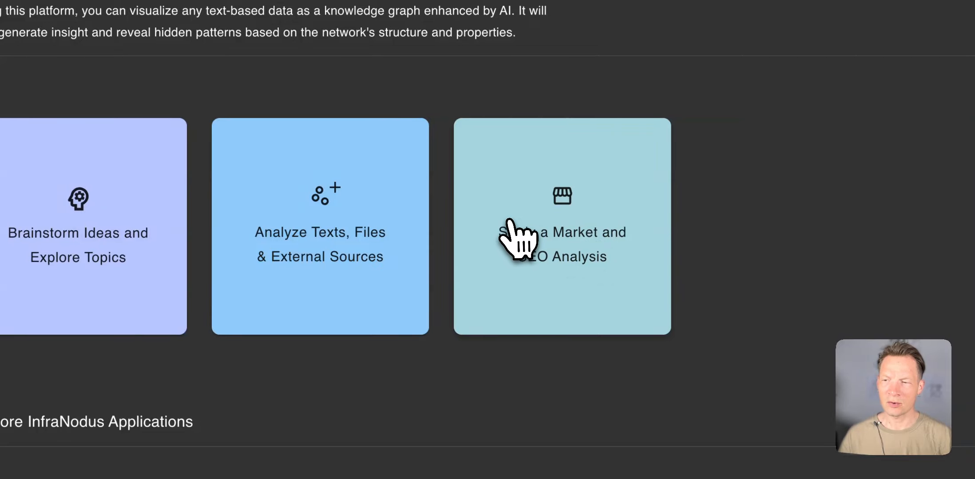
pyautogui.click(509, 221)
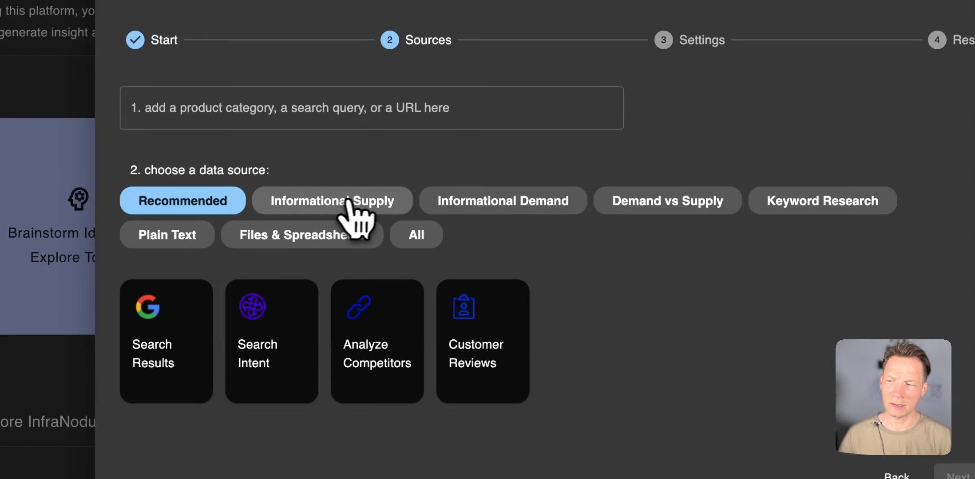
pyautogui.click(488, 200)
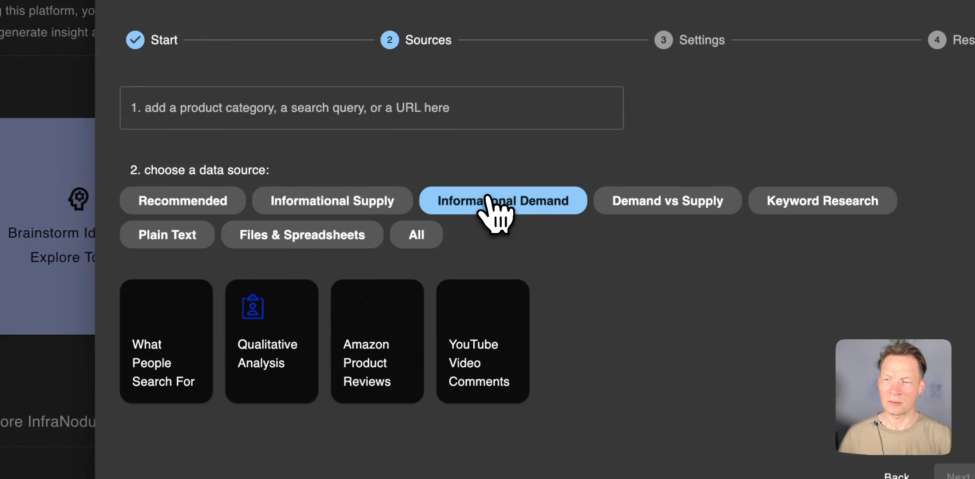
# Choose the What People Search For source, set the search query to "vidiq" and visualize the keyword graph.
pyautogui.moveTo(170, 352)
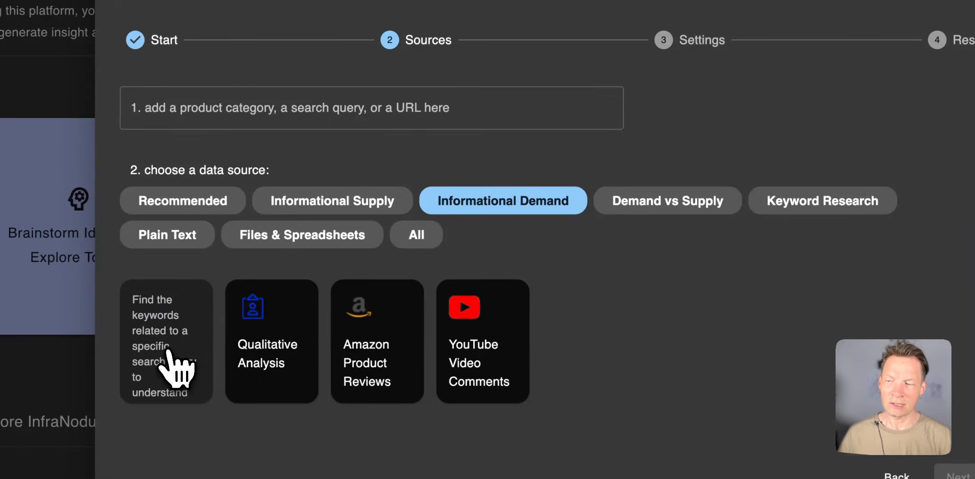
pyautogui.click(175, 368)
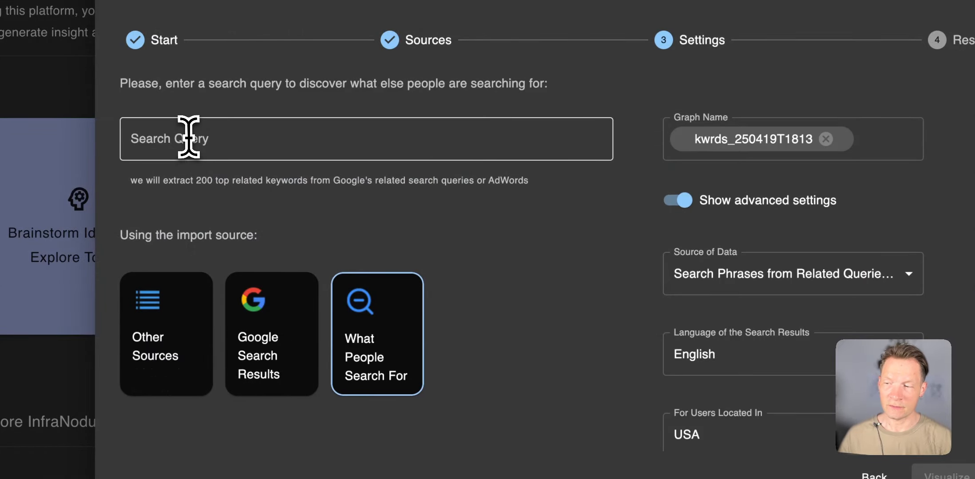
pyautogui.click(189, 137)
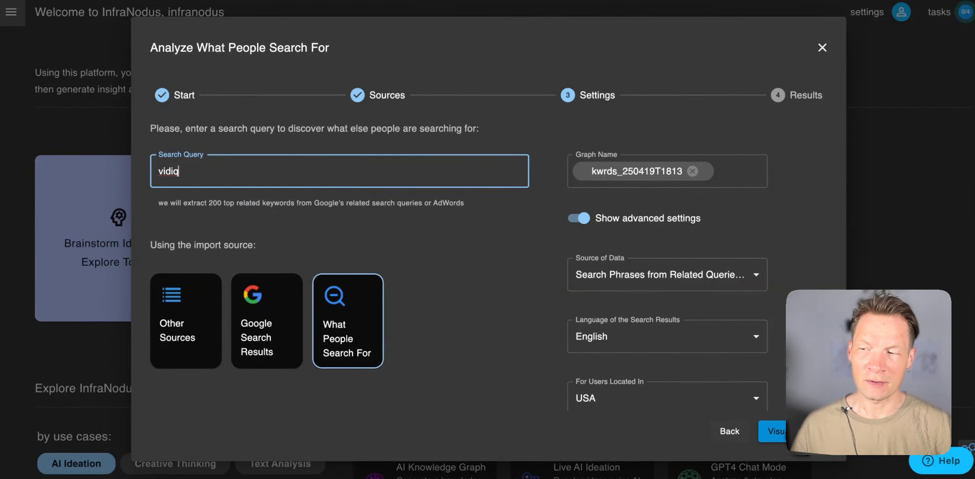
pyautogui.click(775, 431)
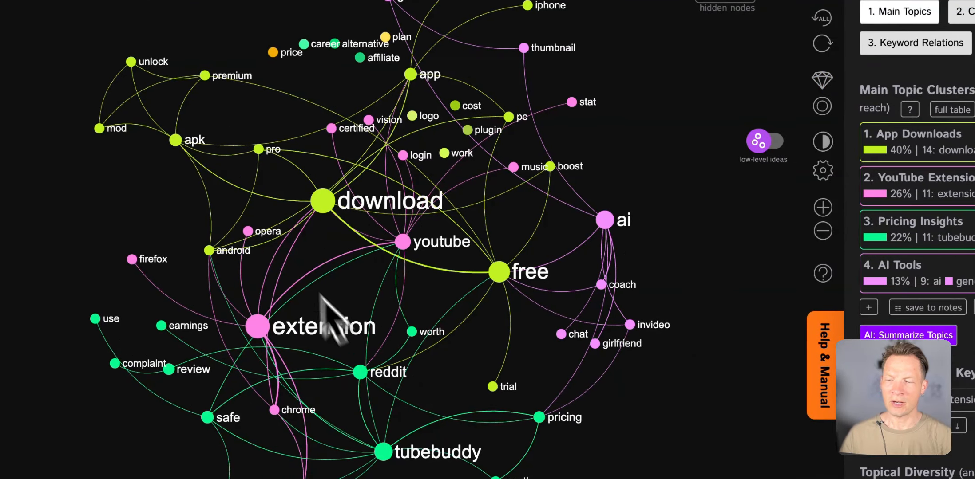
# Hide the download, extension and free nodes from the keyword graph.
pyautogui.click(322, 204)
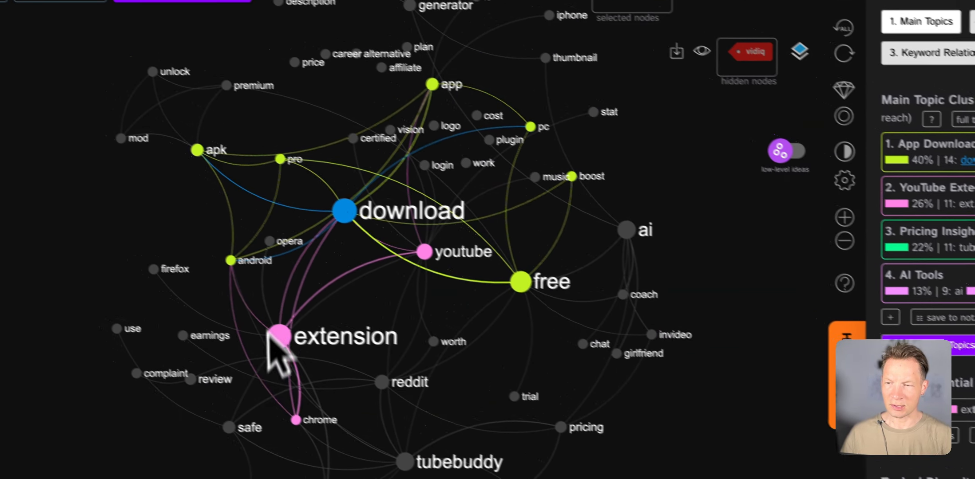
pyautogui.click(300, 347)
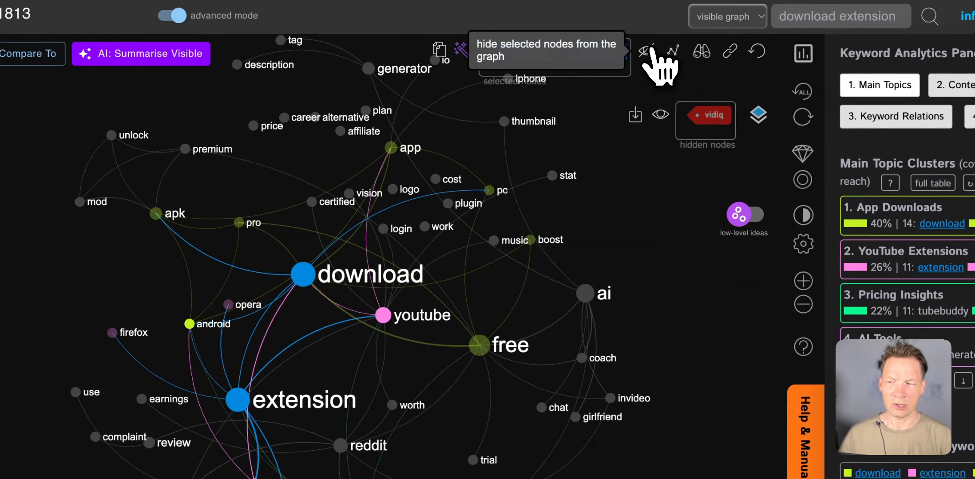
pyautogui.click(649, 50)
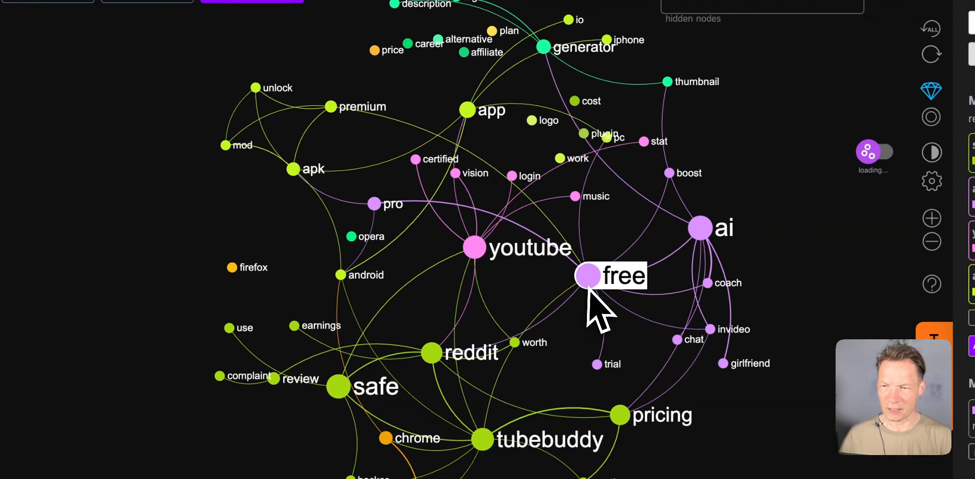
pyautogui.click(459, 341)
pyautogui.click(626, 41)
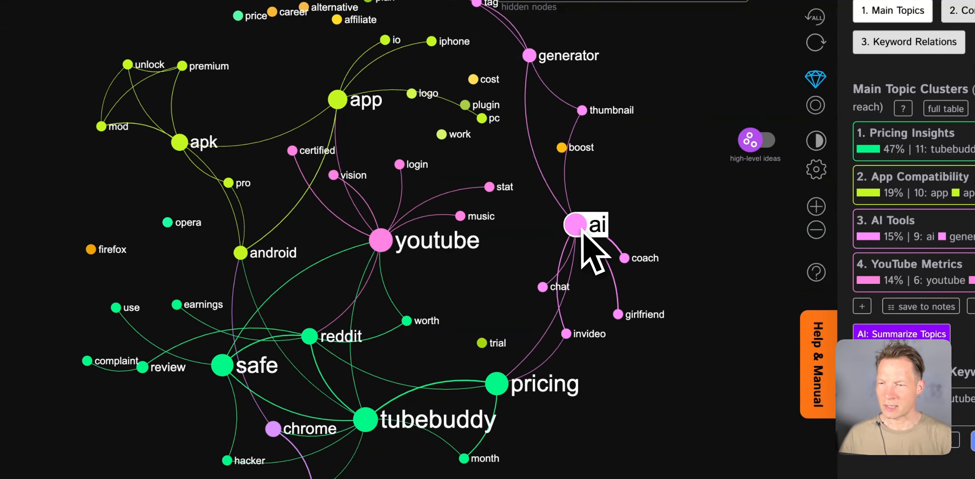
# Select the ai and generator nodes, show the statements list, deselect generator and review the search phrases containing ai with their monthly volumes.
pyautogui.click(579, 228)
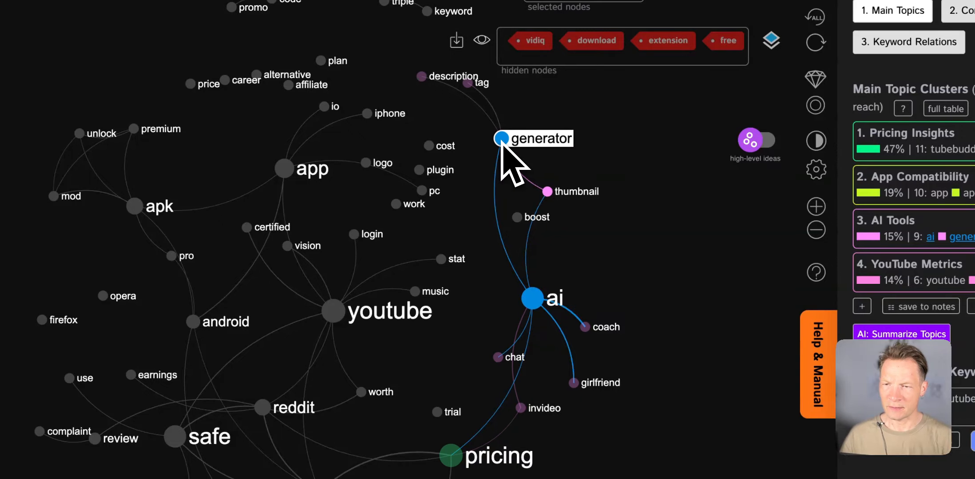
pyautogui.click(501, 138)
pyautogui.click(21, 60)
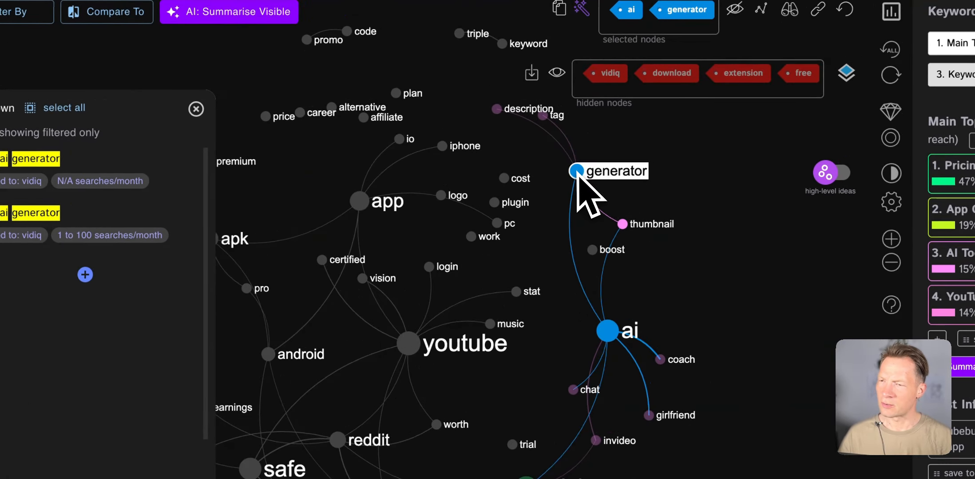
pyautogui.click(577, 171)
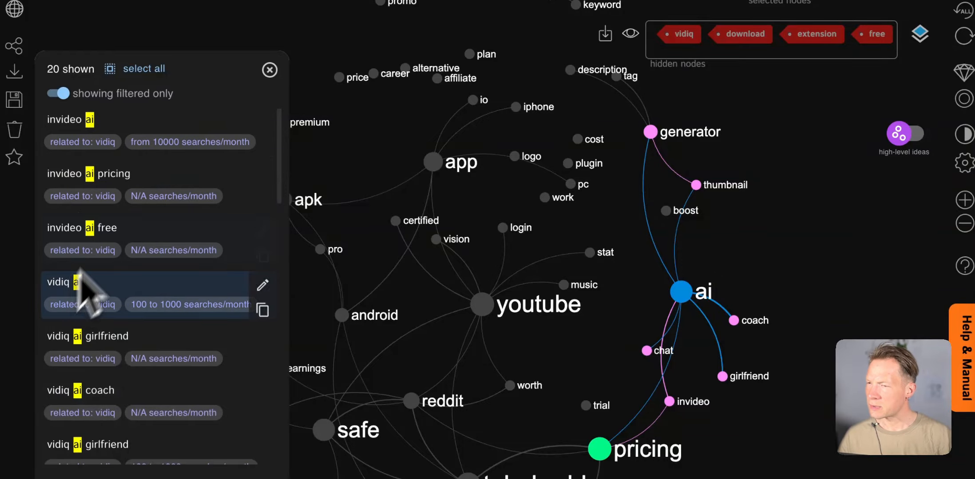
pyautogui.scroll(-10, 147, 395)
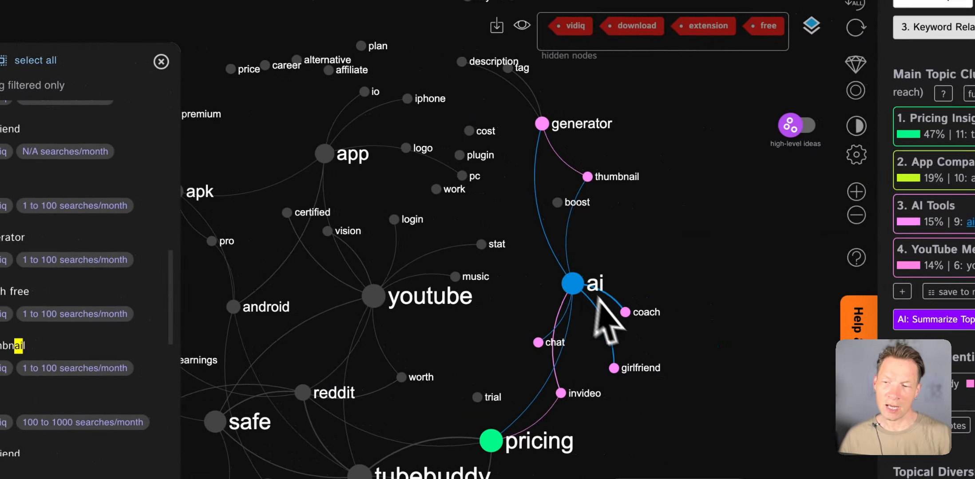
# Clear the ai node selection, hide the statements list and examine the remaining keyword clusters in the graph.
pyautogui.click(681, 291)
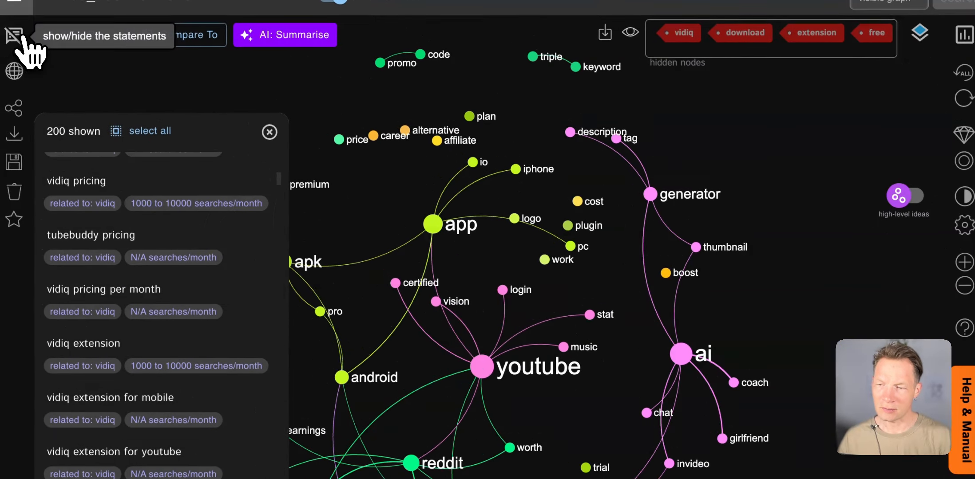
pyautogui.click(19, 37)
pyautogui.moveTo(439, 437); pyautogui.dragTo(523, 389)
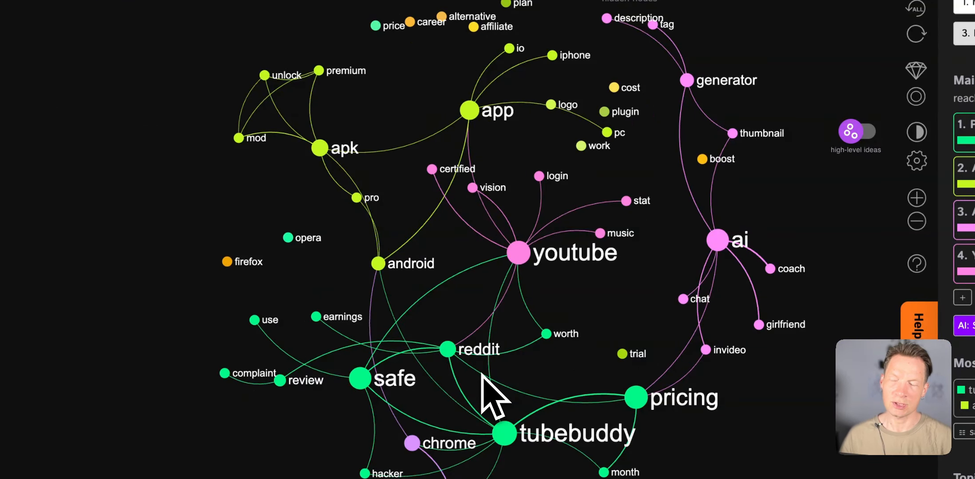
pyautogui.moveTo(537, 373); pyautogui.dragTo(488, 369)
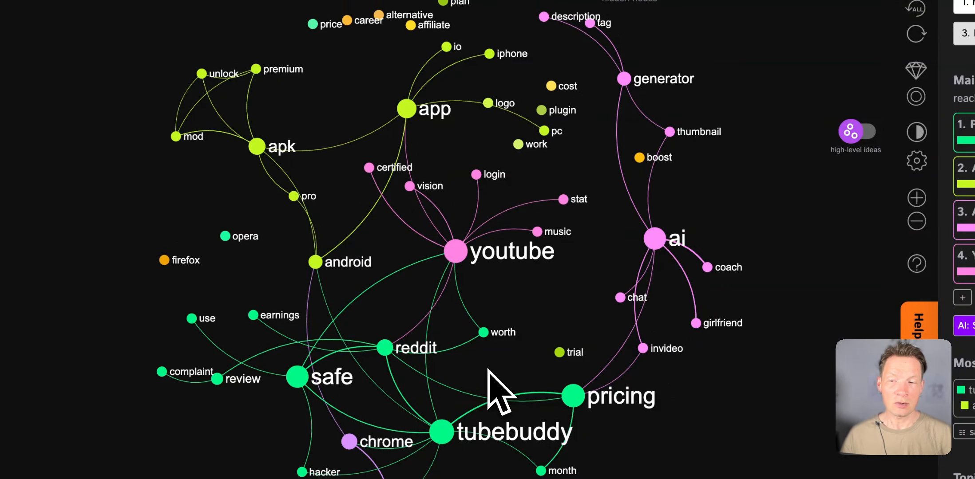
pyautogui.moveTo(374, 269); pyautogui.dragTo(451, 306)
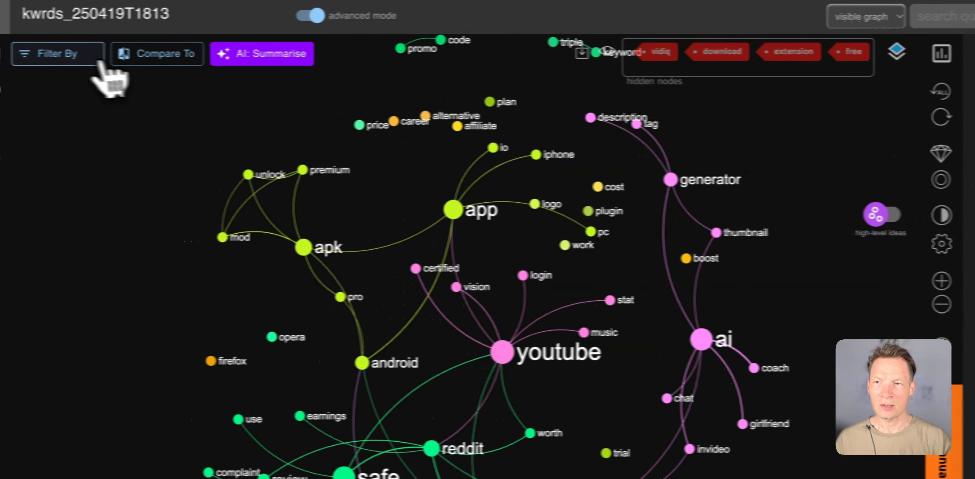
# Filter the graph by the 1000 to 10000 searches/month tag in highlight mode.
pyautogui.click(36, 54)
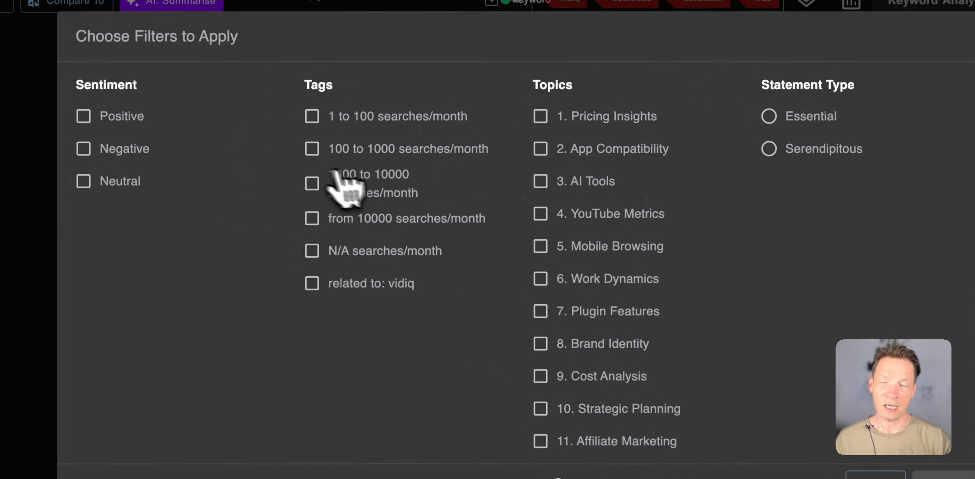
pyautogui.click(258, 93)
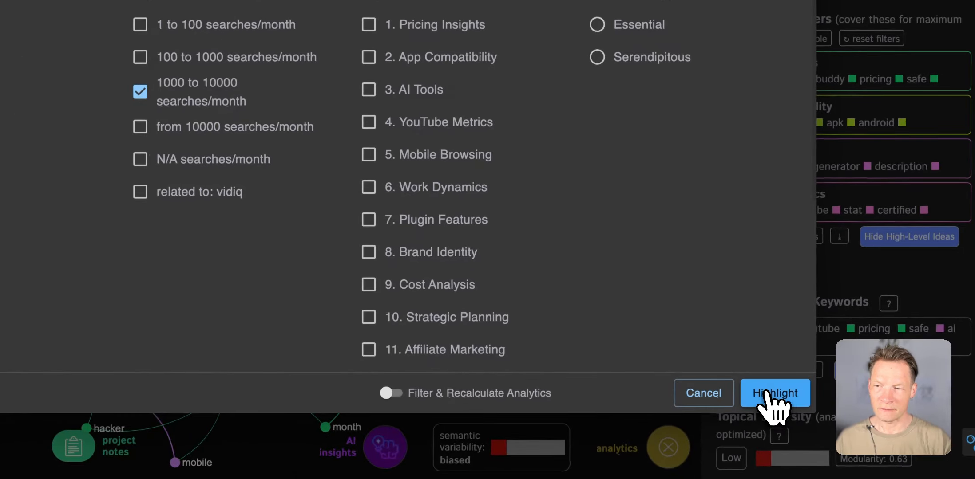
pyautogui.click(930, 474)
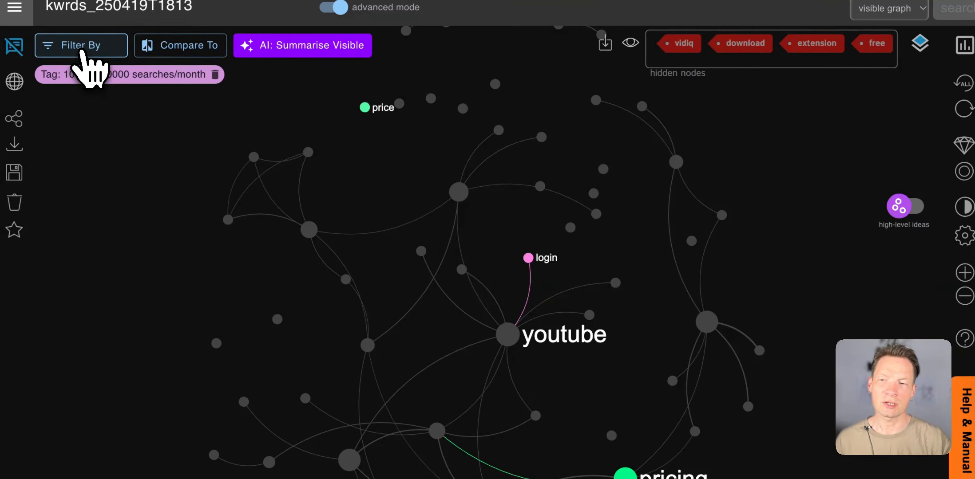
# Reopen the graph filters to review the available options, close them without changes and look over the highlighted keywords.
pyautogui.click(82, 50)
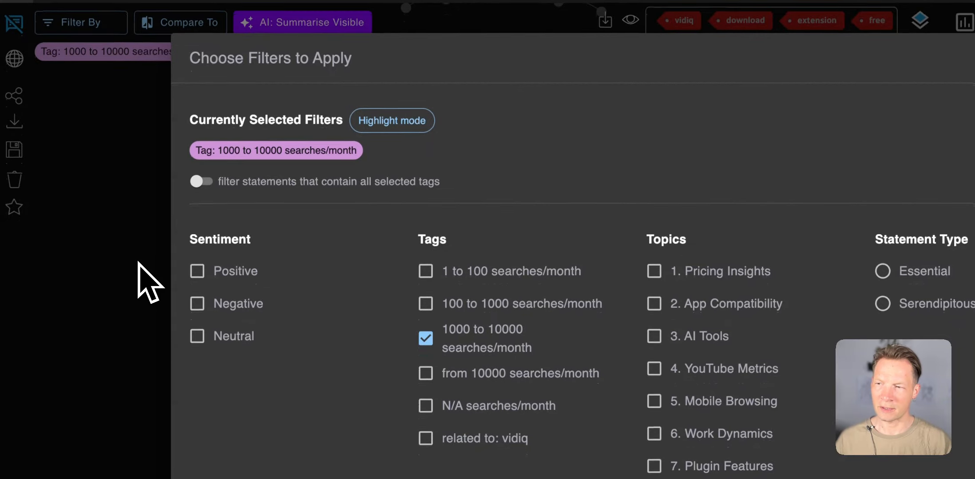
pyautogui.click(148, 304)
pyautogui.moveTo(171, 170); pyautogui.dragTo(209, 159)
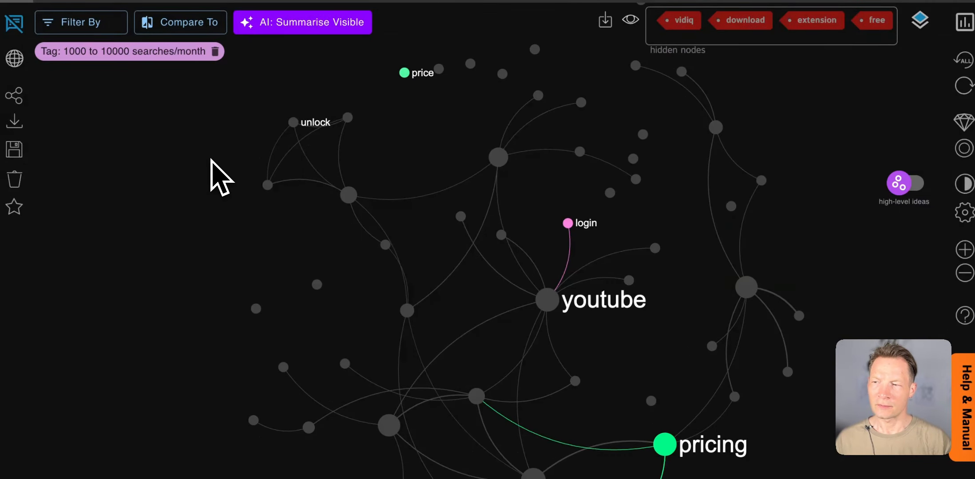